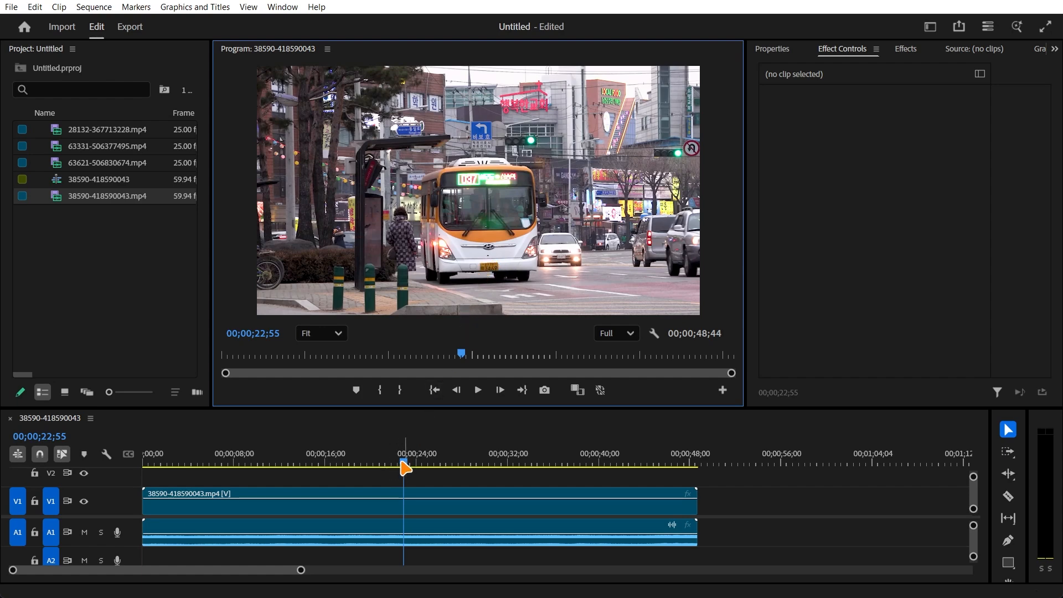
- Return to the start of the sequence, enlarge the preview on the bus's licence plate, and save the project
left_click_drag(406, 468, 130, 475)
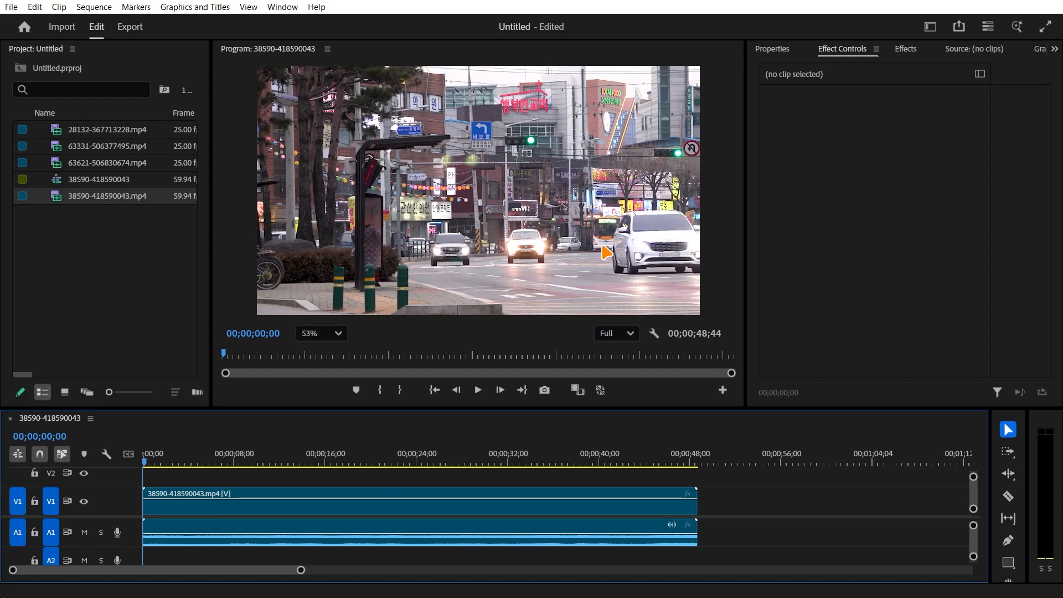
scroll(606, 252, "up", 10)
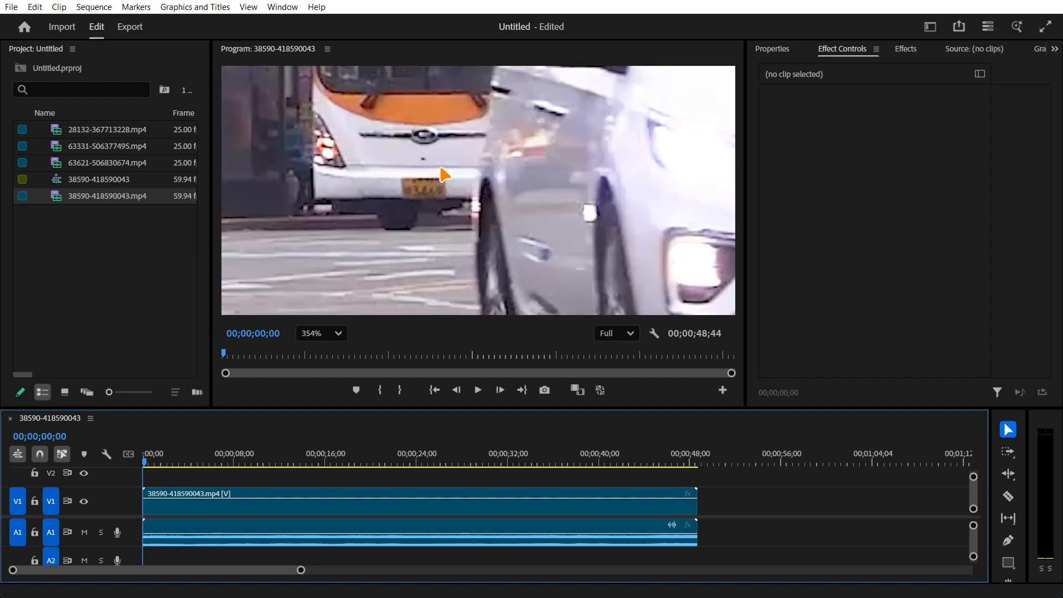
scroll(445, 175, "up", 2)
left_click_drag(394, 150, 444, 233)
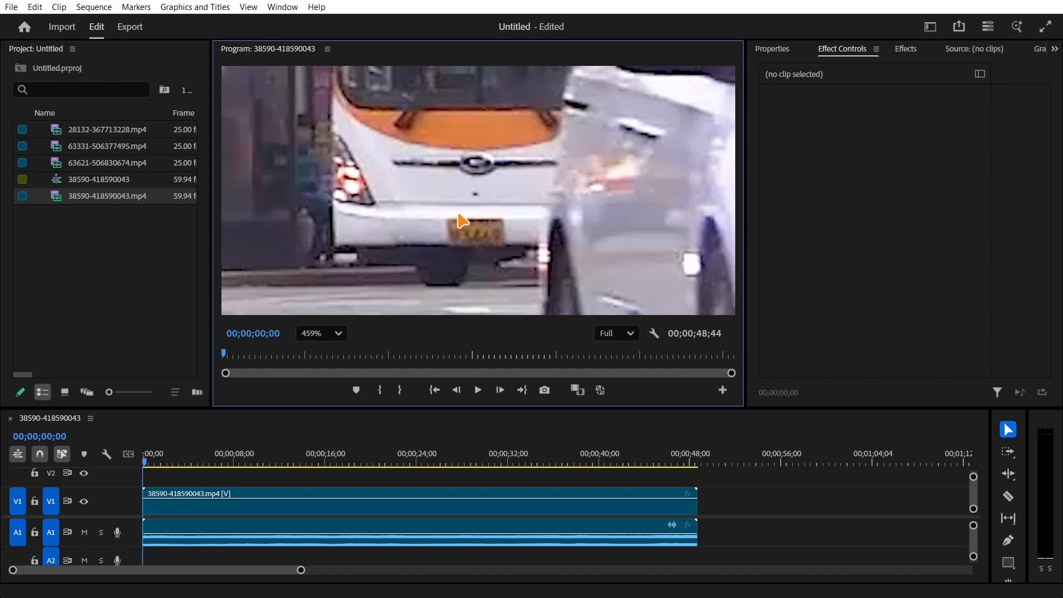
key("ctrl+s")
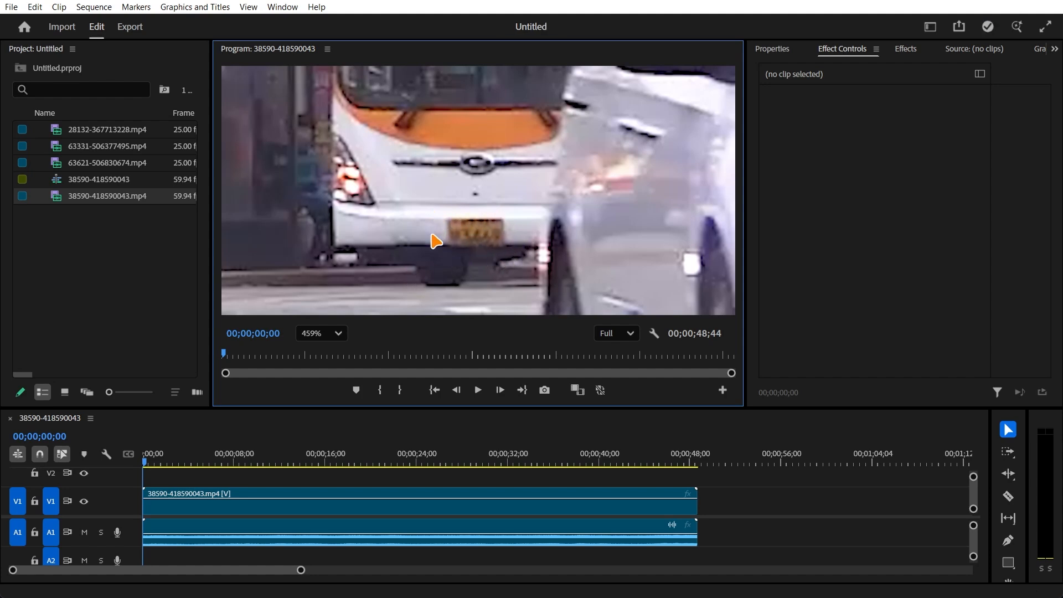
- Scan the enlarged footage for a licence plate entering the frame and split the video and audio at 00;00;02;26
left_click(147, 465)
key("space")
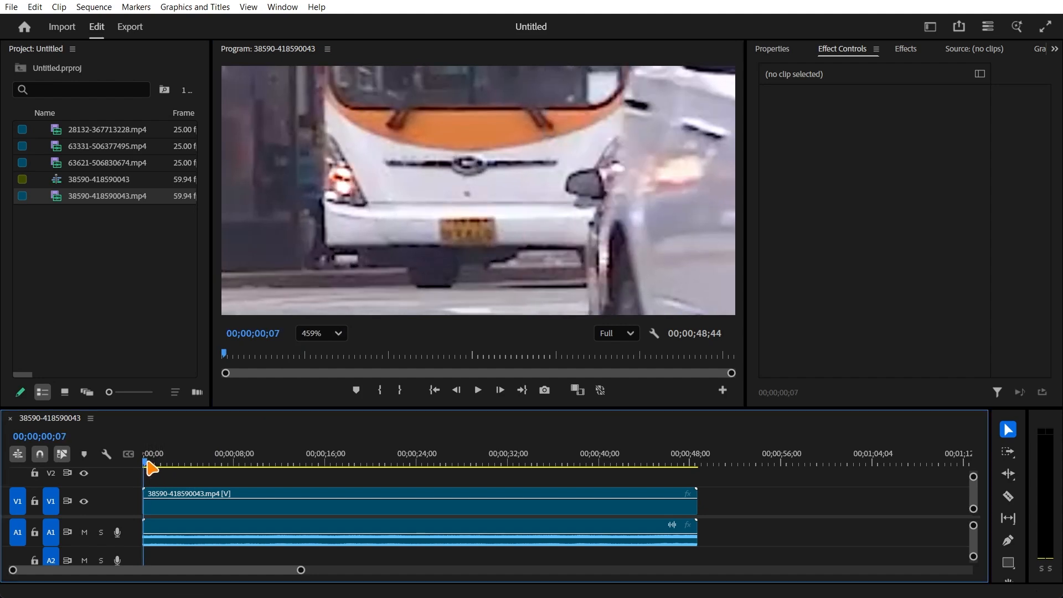
left_click_drag(163, 464, 171, 464)
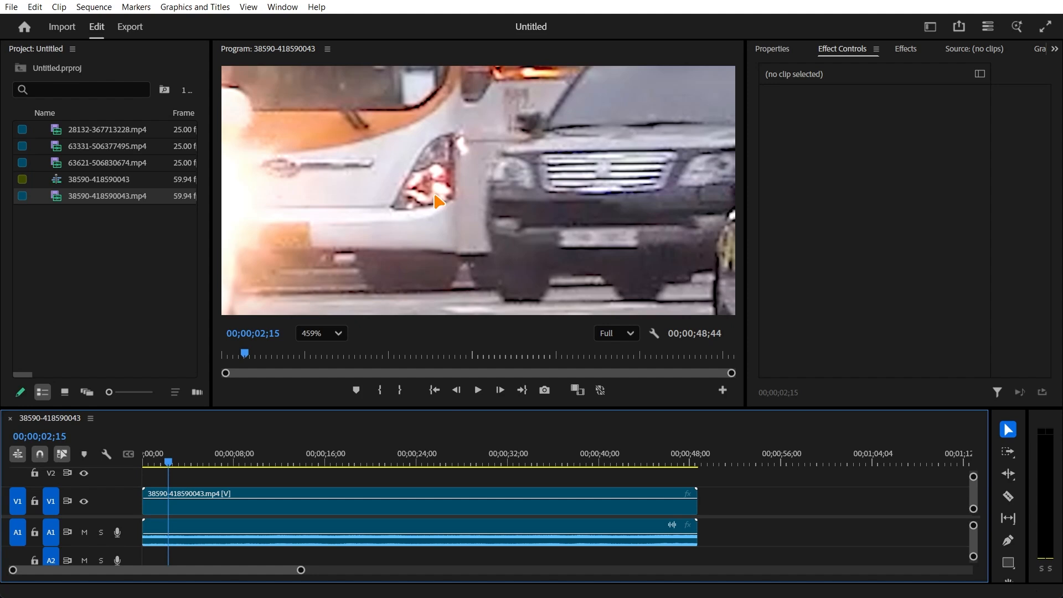
left_click_drag(438, 201, 623, 207)
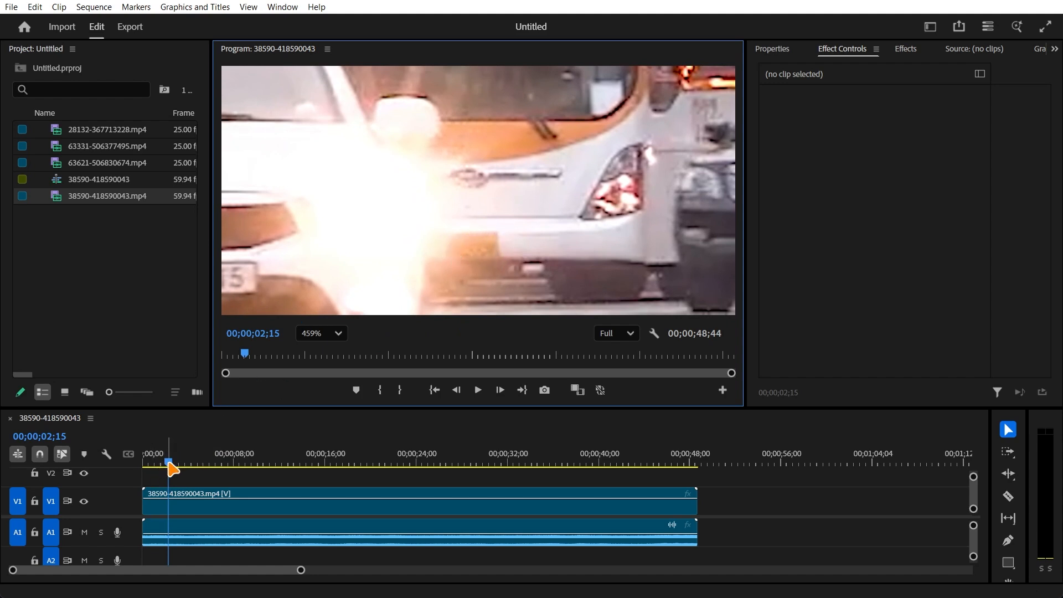
left_click_drag(169, 465, 172, 465)
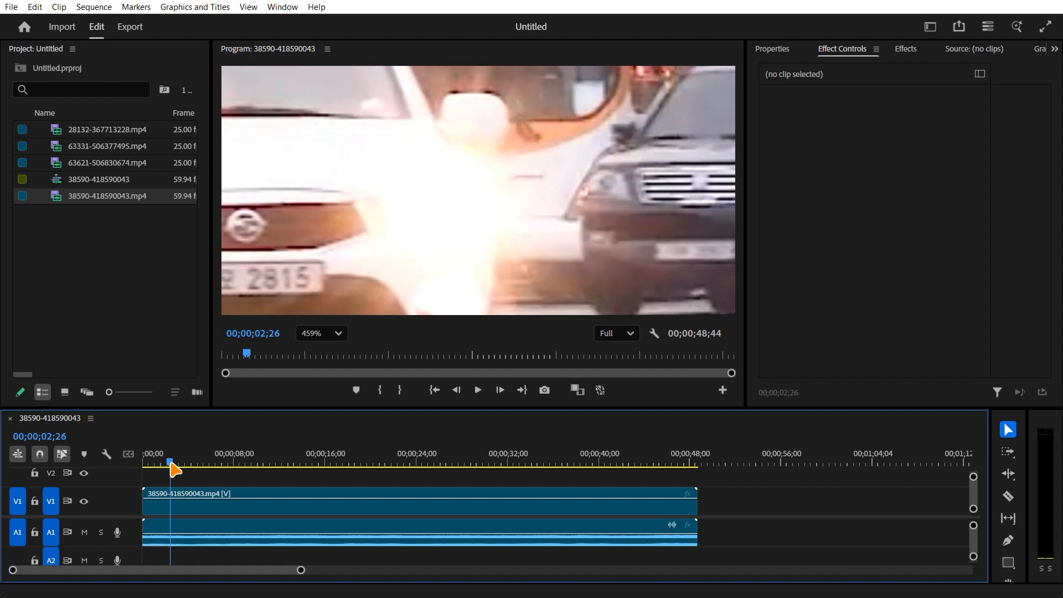
left_click(196, 518)
key("ctrl+k")
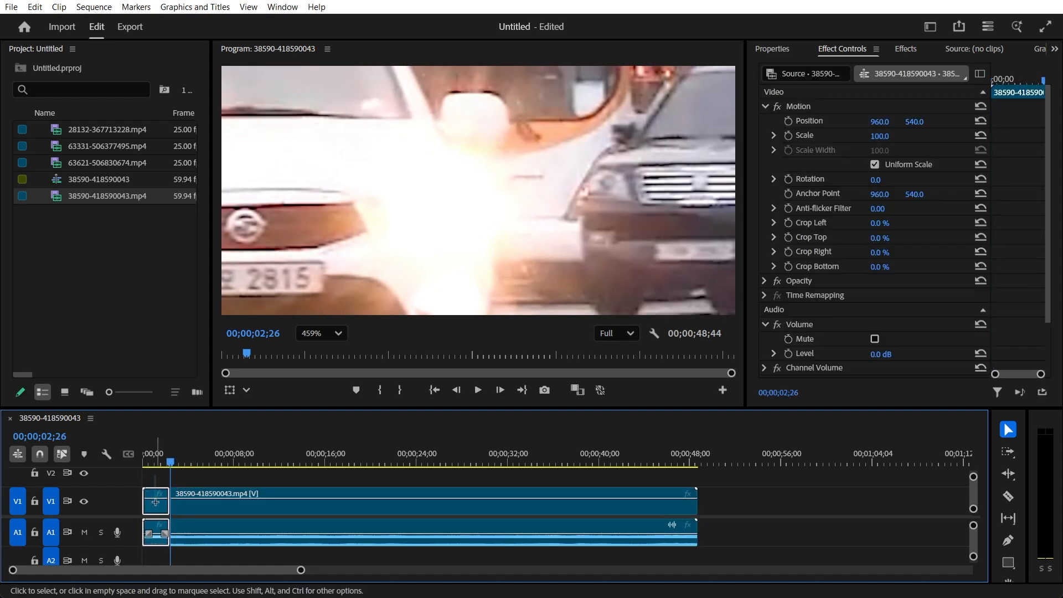
left_click(157, 512)
left_click(161, 474)
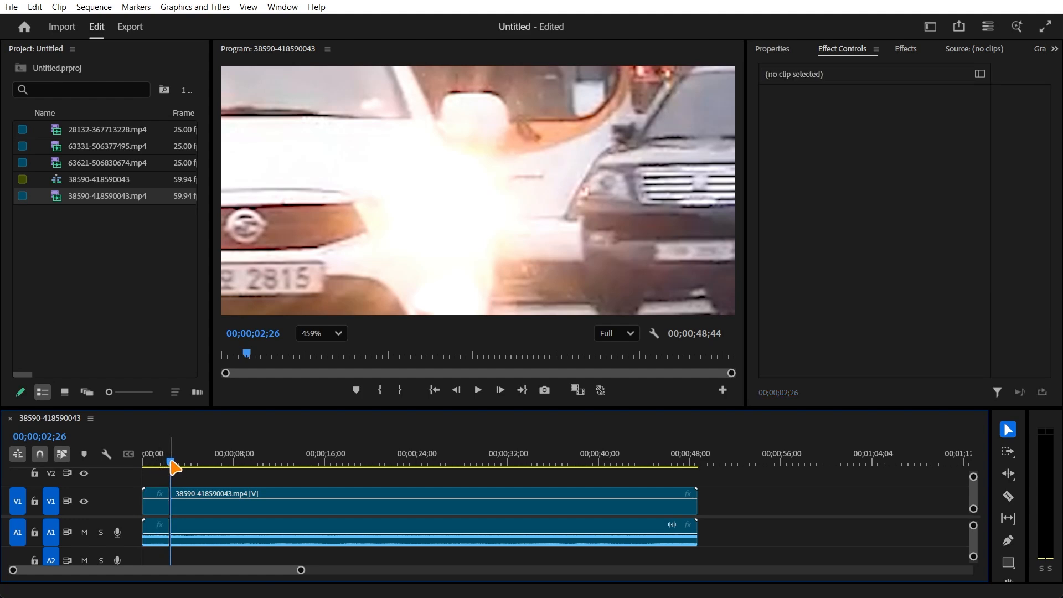
- Split the clip at 00;00;04;13 to isolate the white car's passage, and review that segment with the preview at Fit
left_click_drag(170, 460, 173, 461)
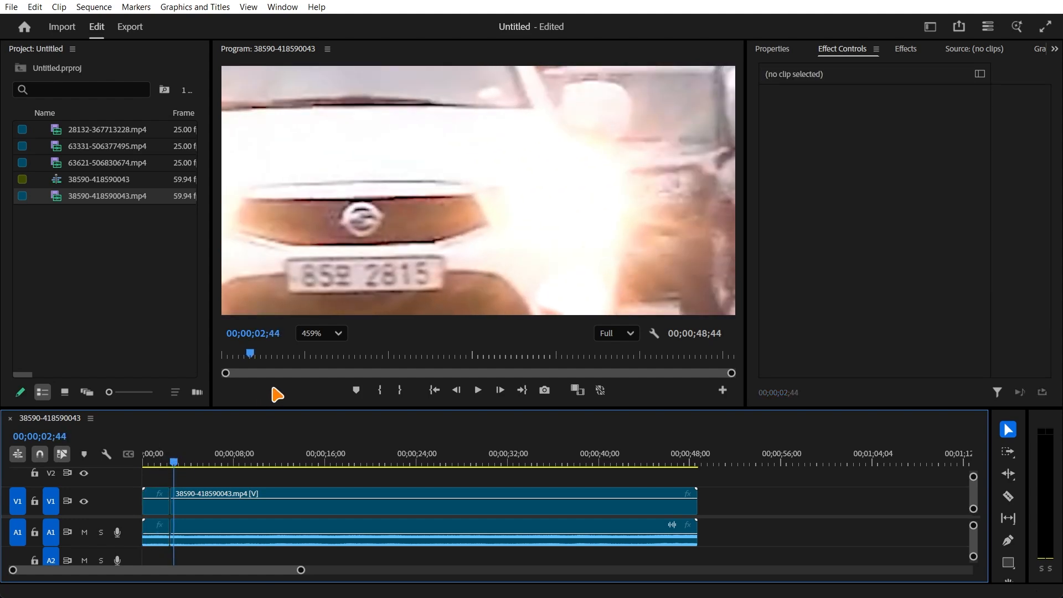
left_click_drag(342, 254, 566, 252)
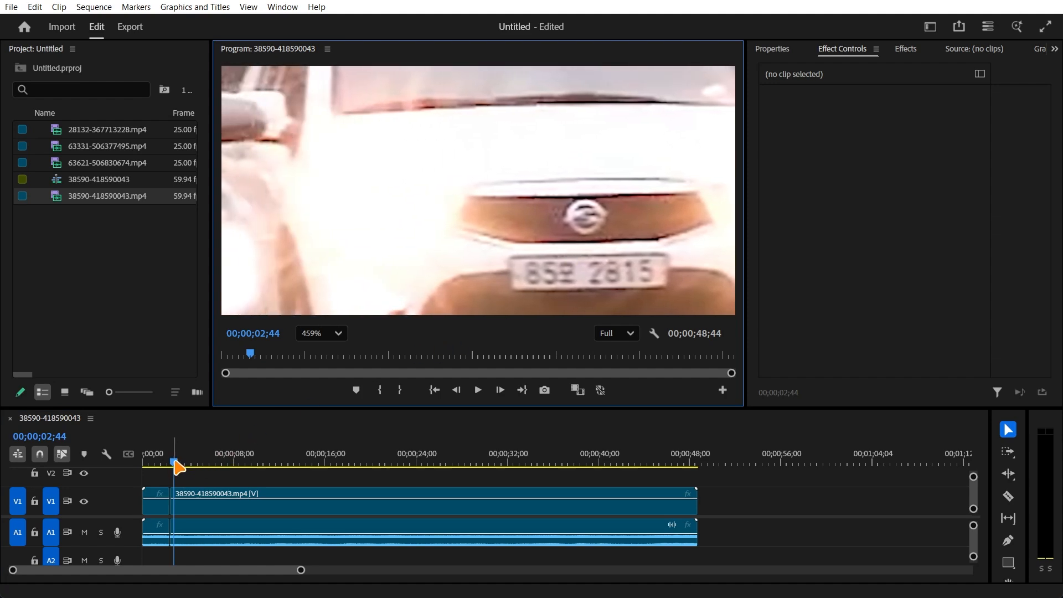
left_click_drag(175, 461, 190, 461)
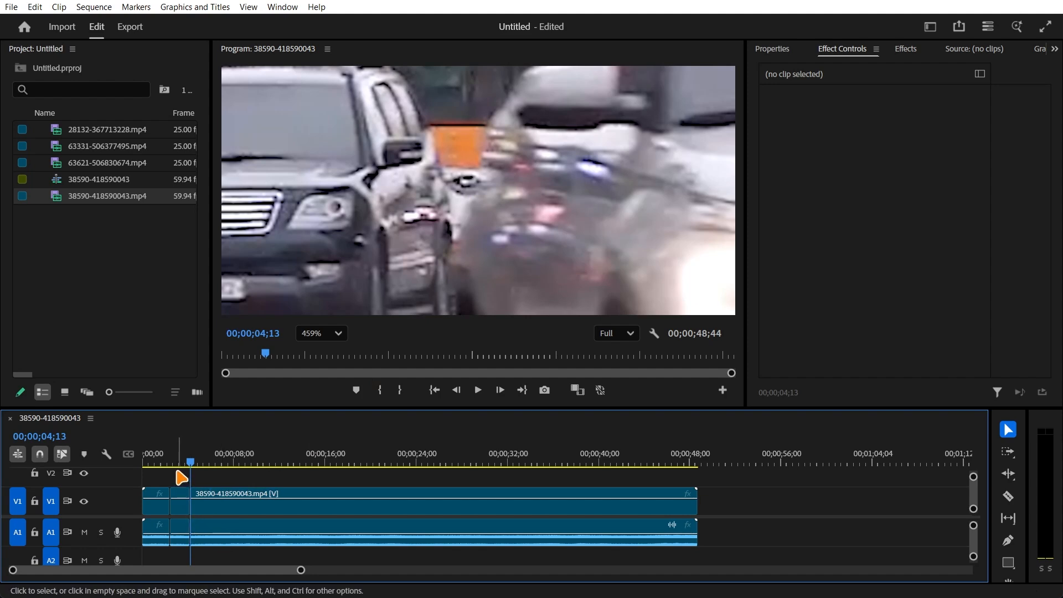
left_click(185, 515)
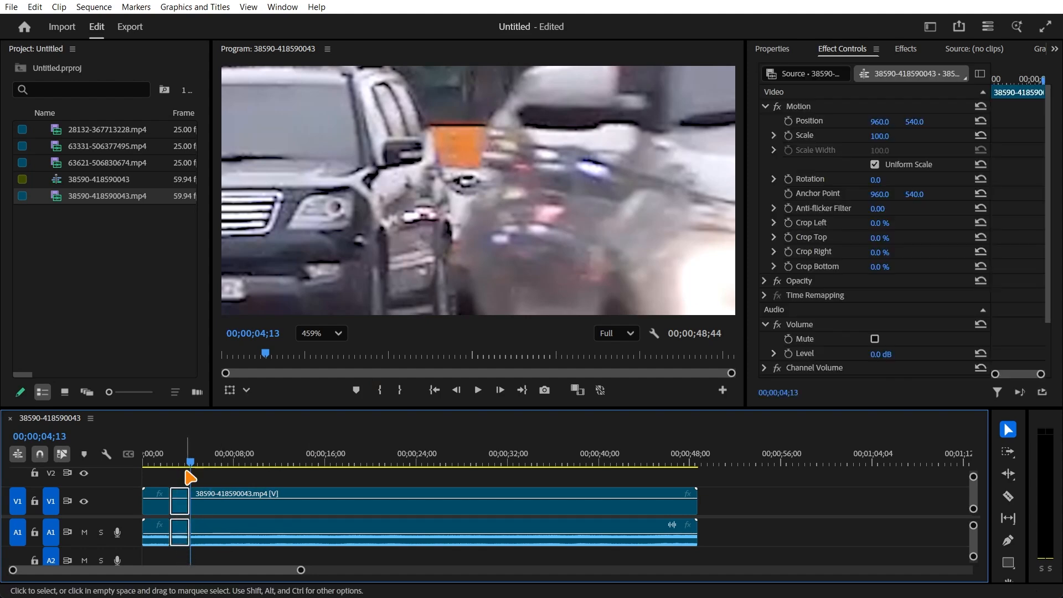
left_click_drag(190, 463, 175, 467)
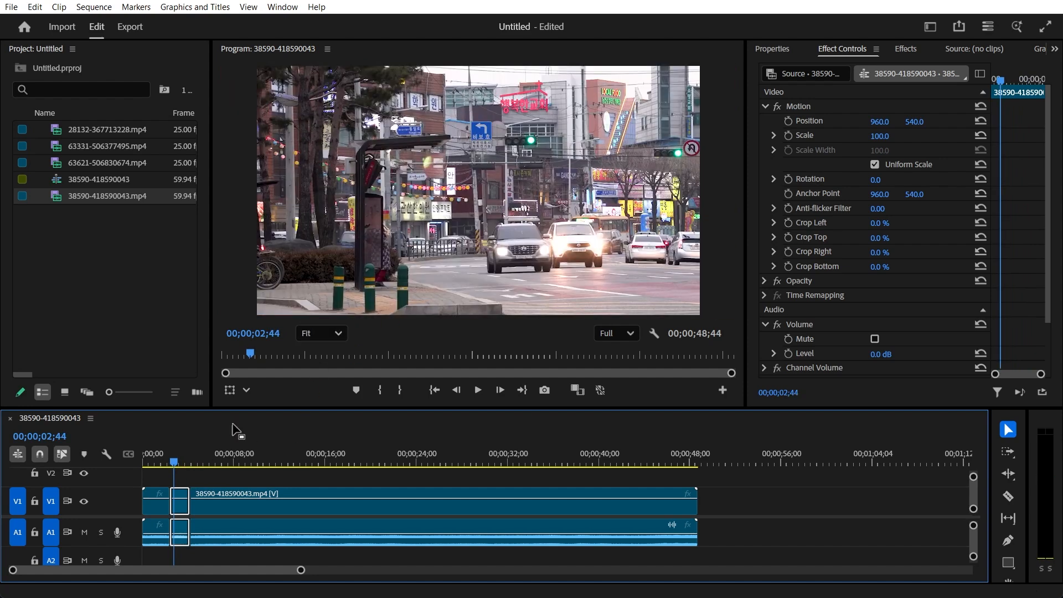
left_click_drag(176, 471, 189, 469)
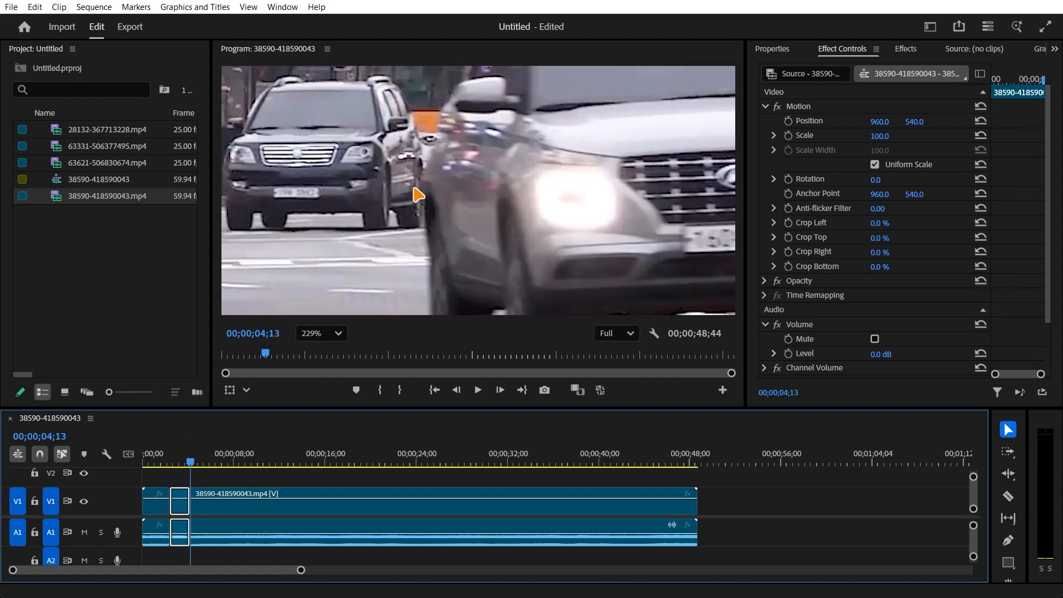
- Follow the black SUV with the preview at 250% and split the clip at 00;00;06;22
left_click_drag(414, 189, 434, 232)
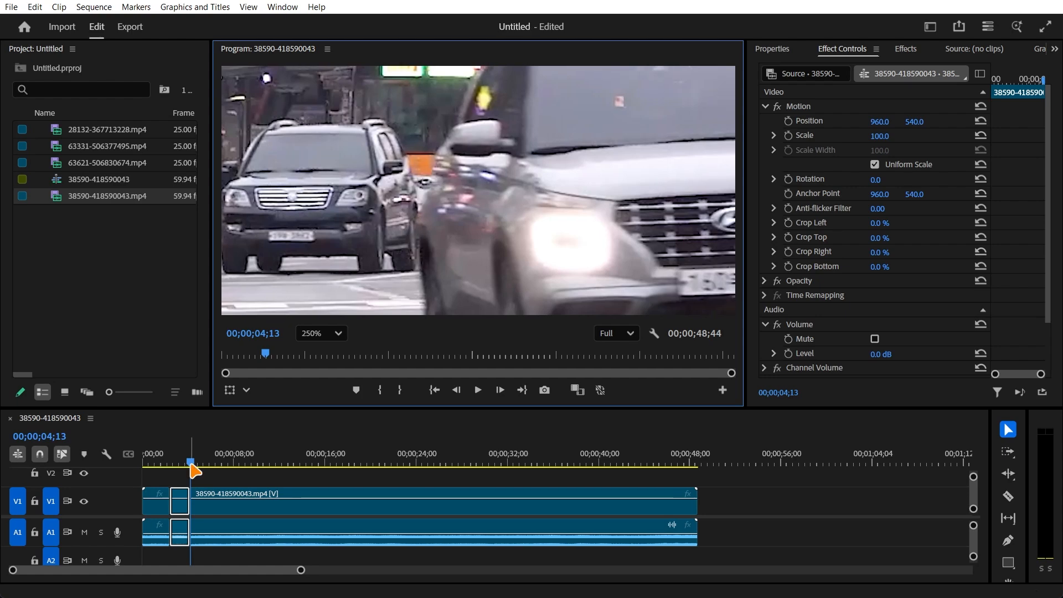
left_click_drag(191, 465, 208, 464)
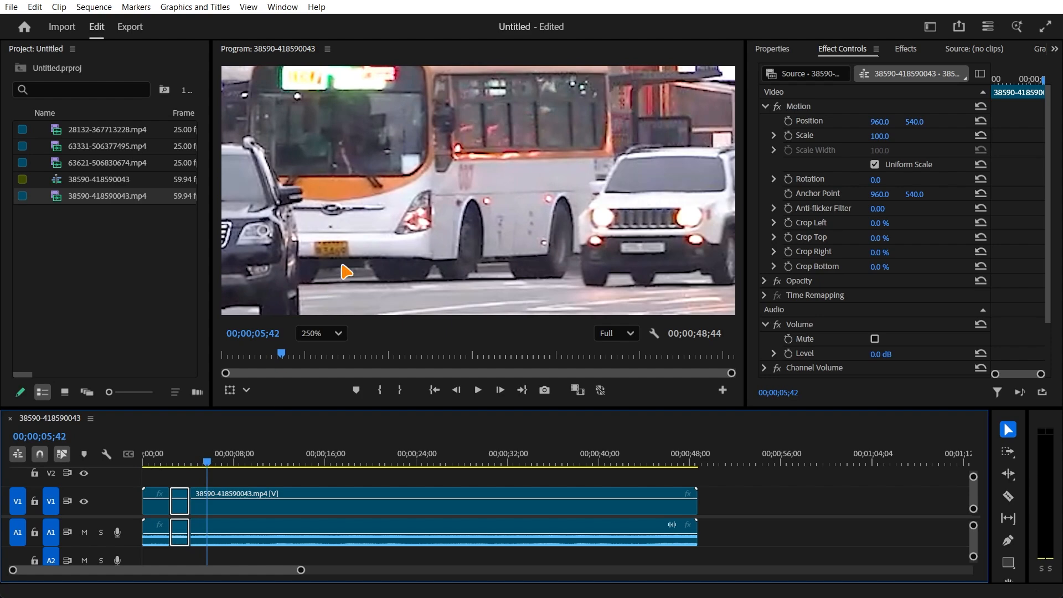
left_click_drag(346, 254, 502, 242)
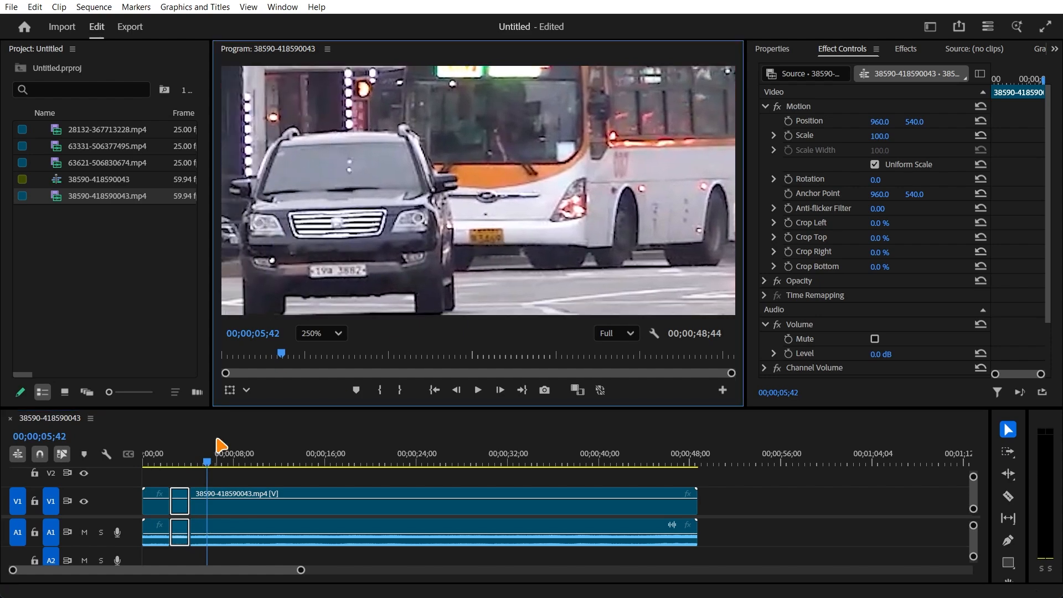
left_click_drag(211, 463, 219, 463)
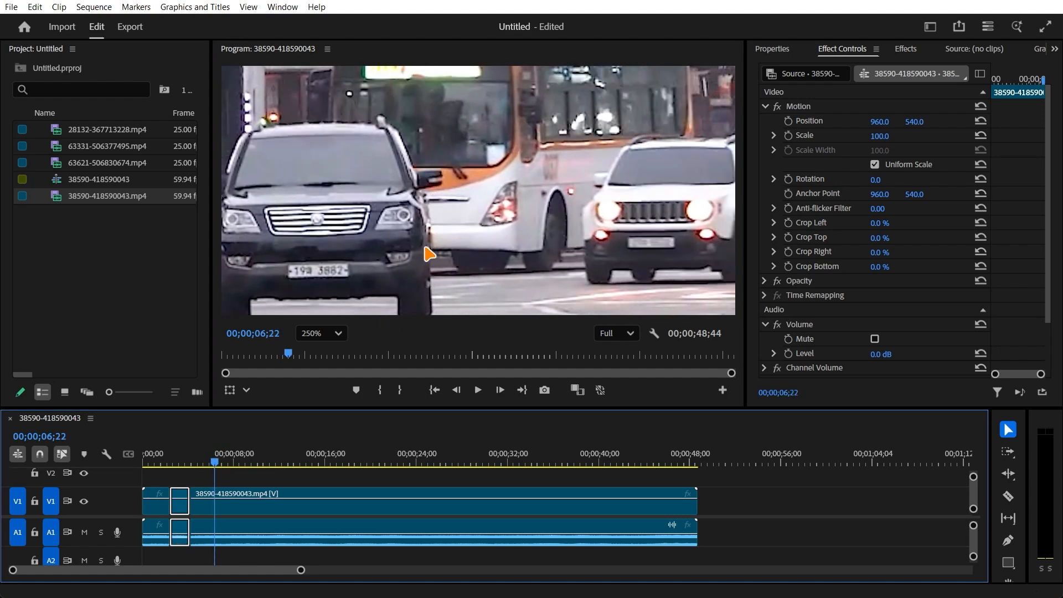
left_click(238, 510)
key("ctrl+k")
- Split the remaining long clip at 00;00;07;57
left_click_drag(214, 461, 236, 467)
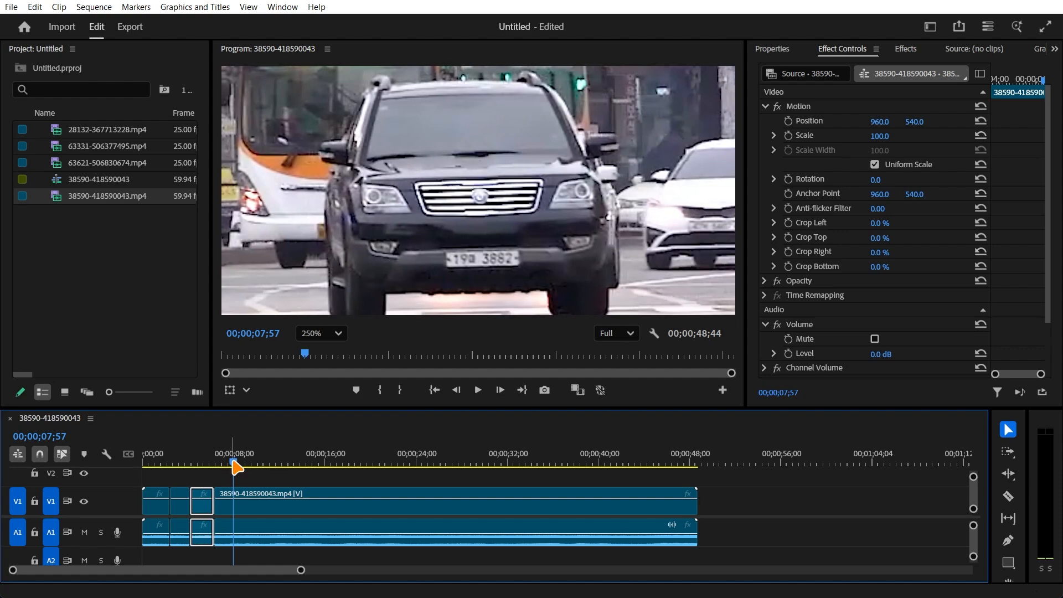
left_click(241, 541)
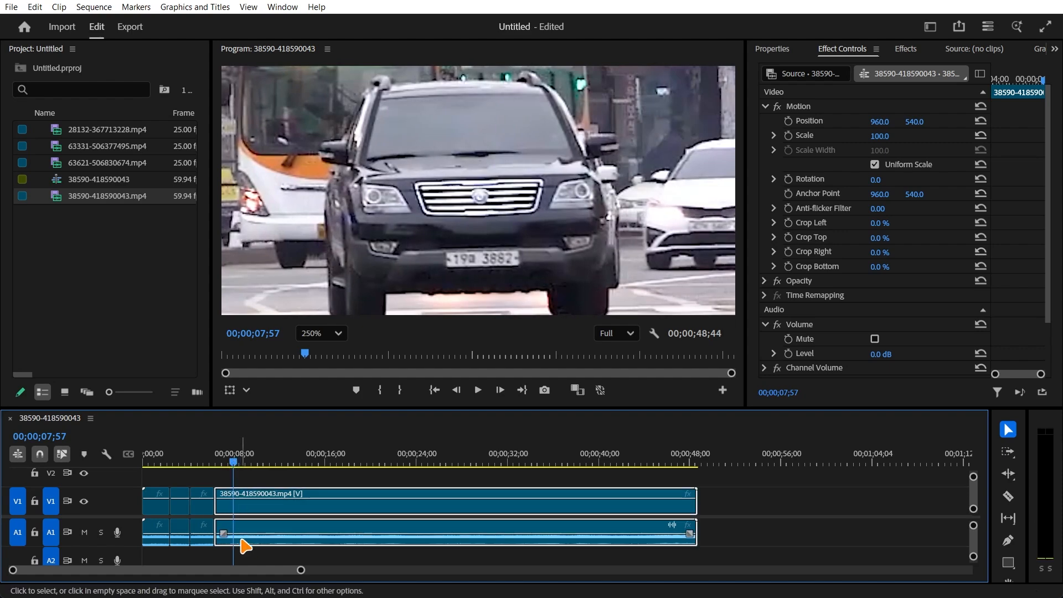
key("ctrl+k")
- Scan the enlarged remaining footage up to 00;00;36;25 for readable licence plates and return the preview zoom to Fit
left_click_drag(237, 467, 253, 467)
left_click_drag(331, 274, 447, 258)
left_click_drag(252, 462, 274, 464)
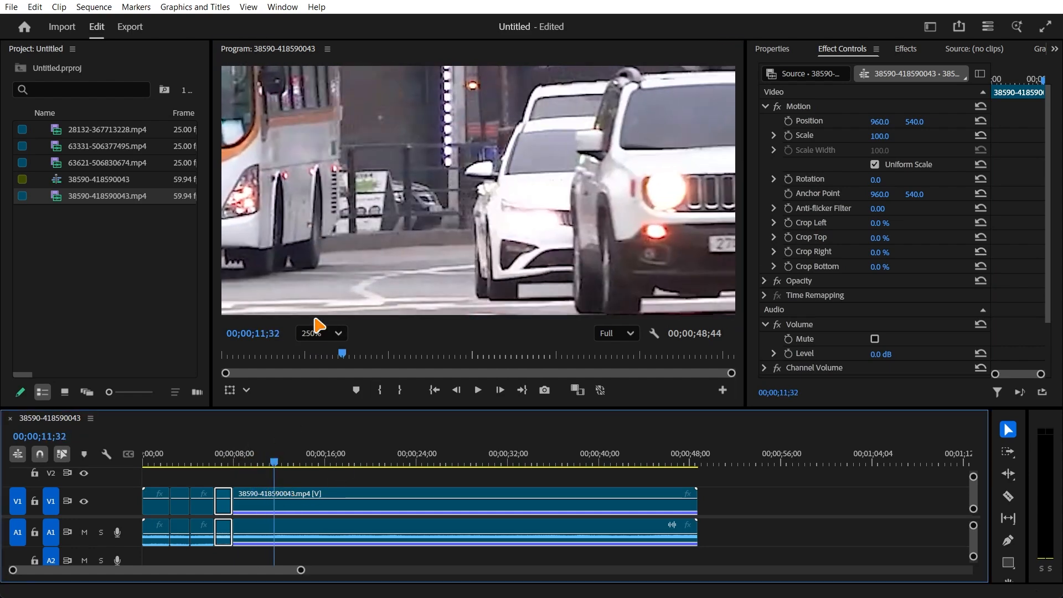
left_click_drag(337, 273, 470, 266)
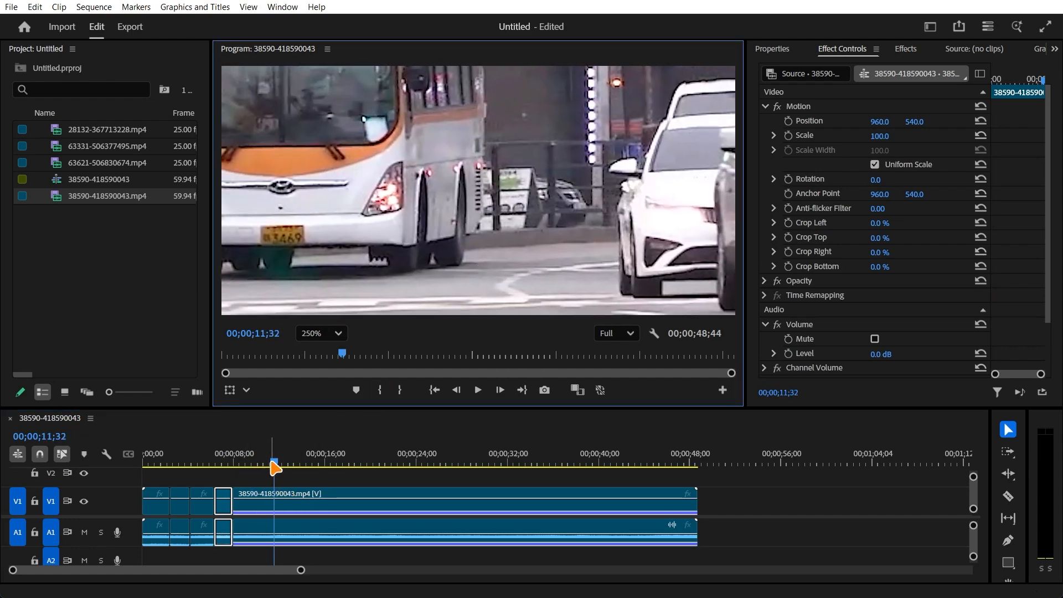
left_click_drag(275, 464, 558, 464)
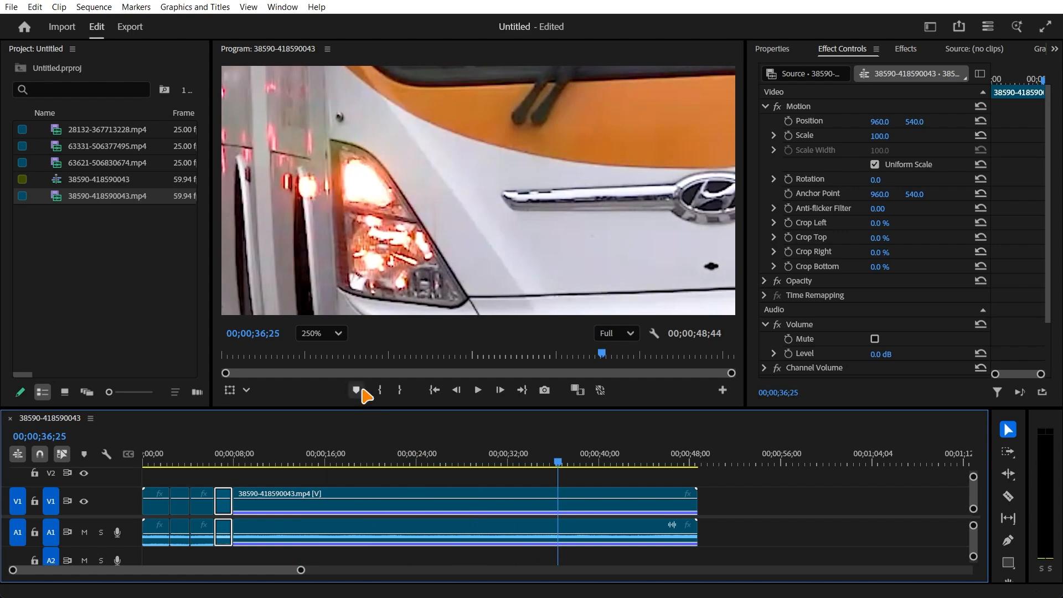
left_click(331, 335)
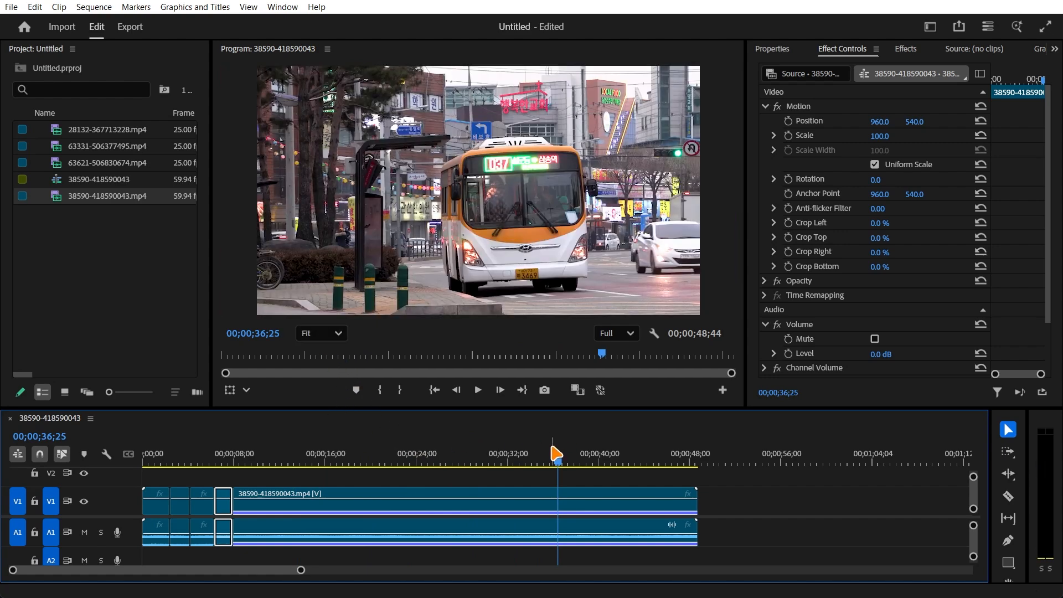
- Review the four short segments from the start of the sequence and the long remaining clip up to 00;00;21;40
left_click_drag(560, 465, 144, 475)
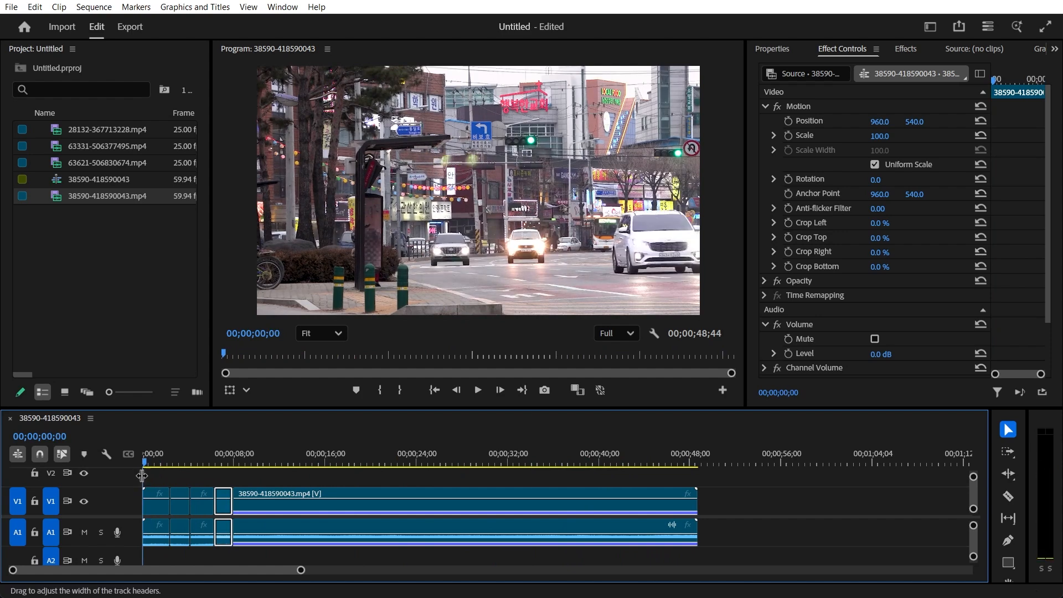
left_click(160, 477)
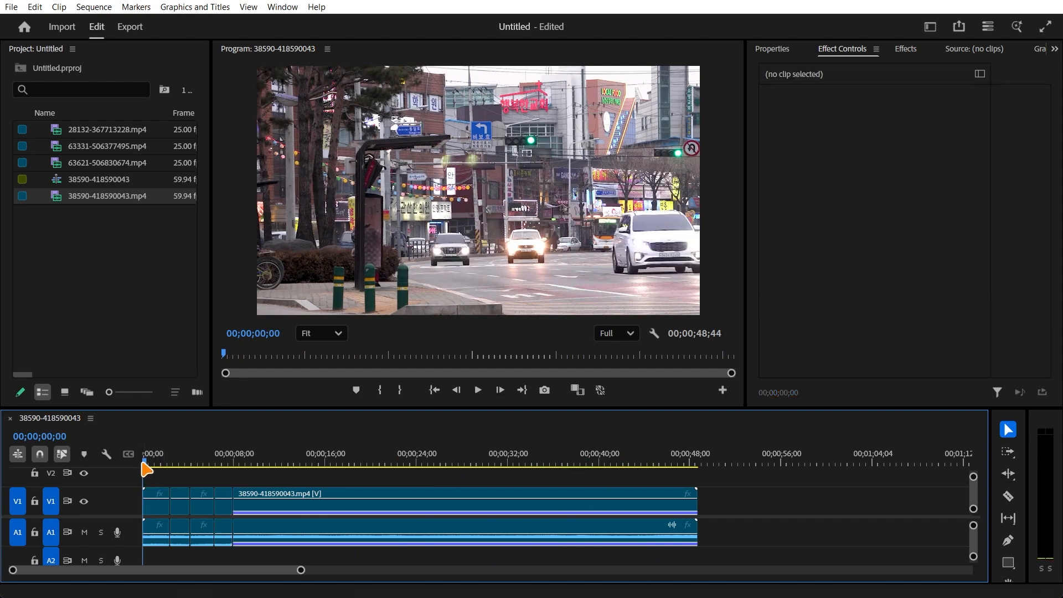
left_click(155, 521)
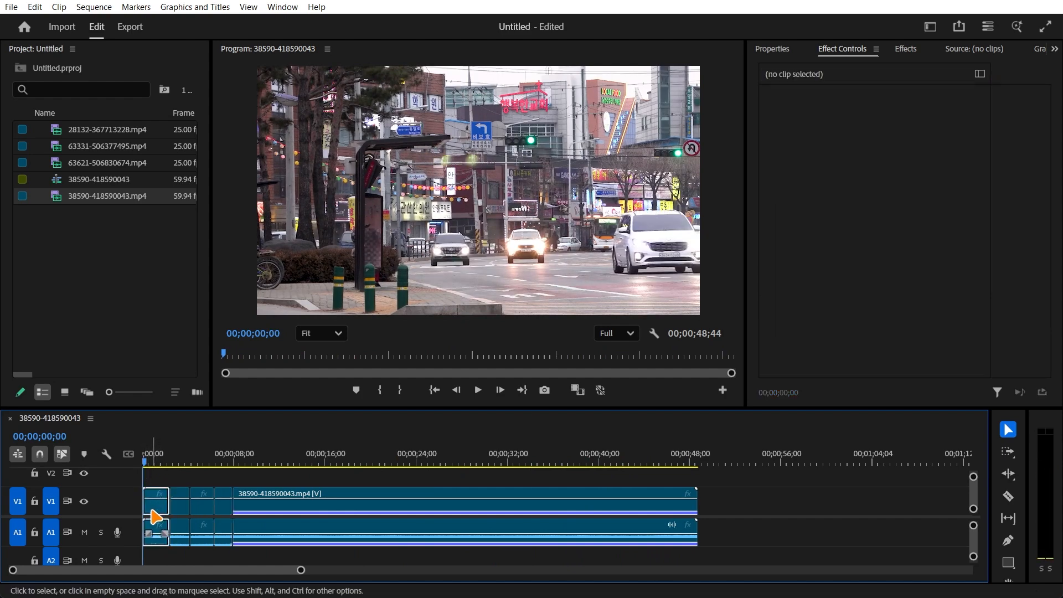
left_click_drag(145, 463, 176, 463)
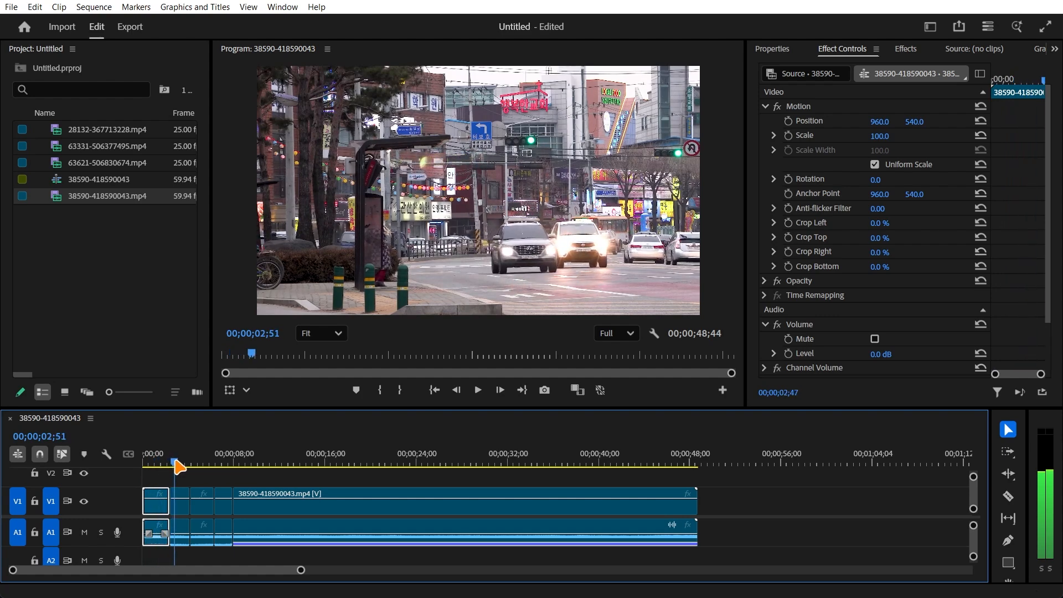
left_click(185, 518)
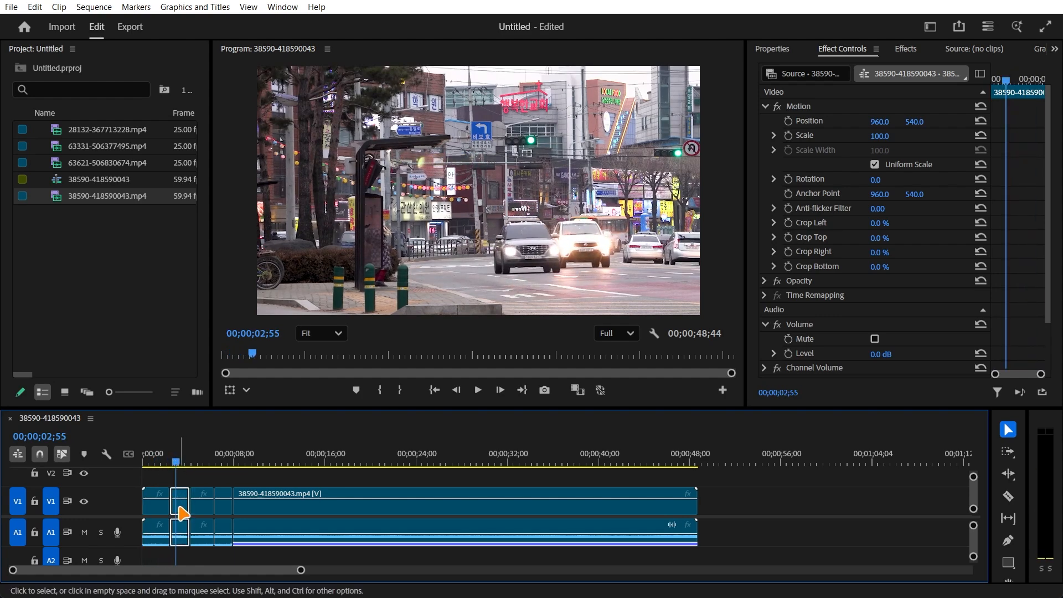
key("space")
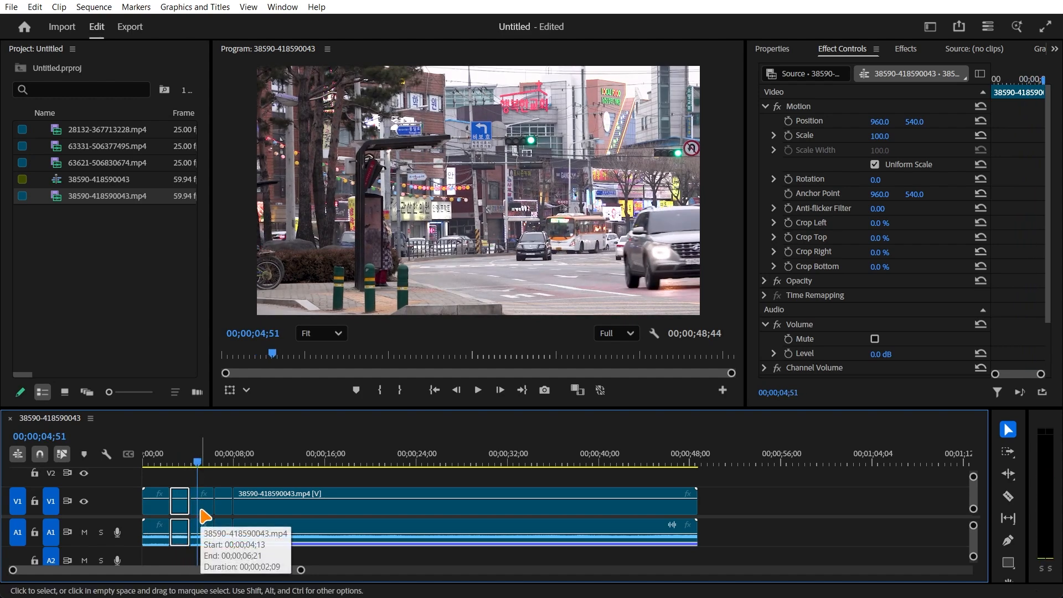
left_click(201, 510)
left_click(210, 462)
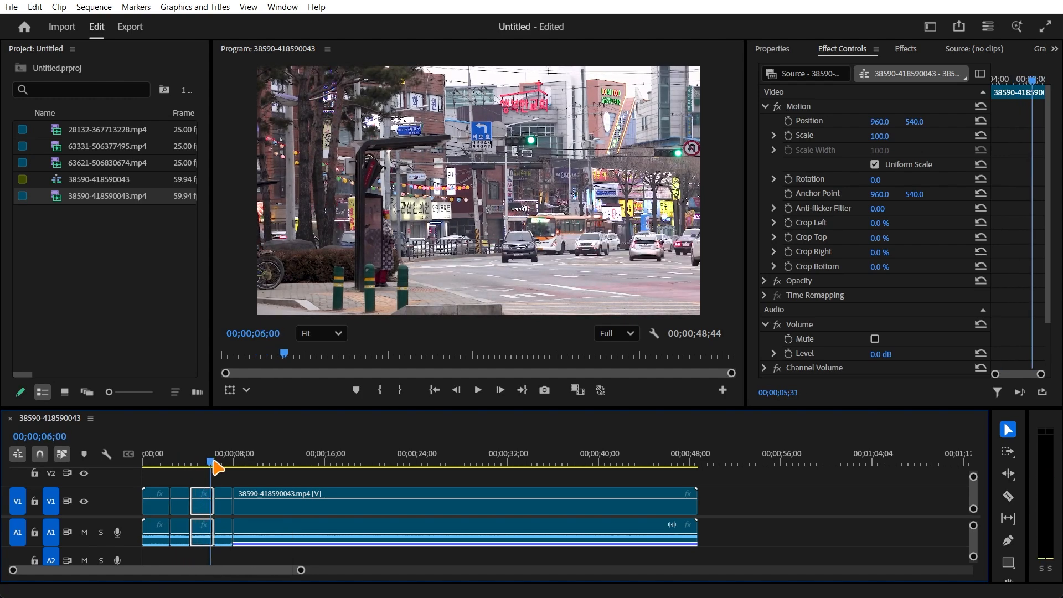
left_click(218, 462)
left_click(224, 510)
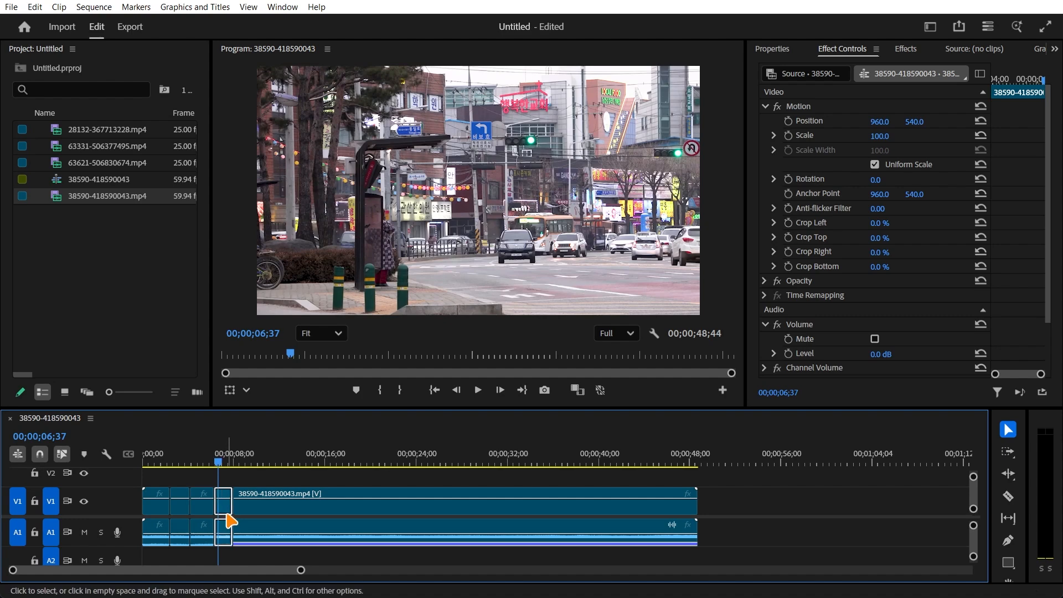
left_click_drag(219, 466, 391, 469)
left_click(248, 483)
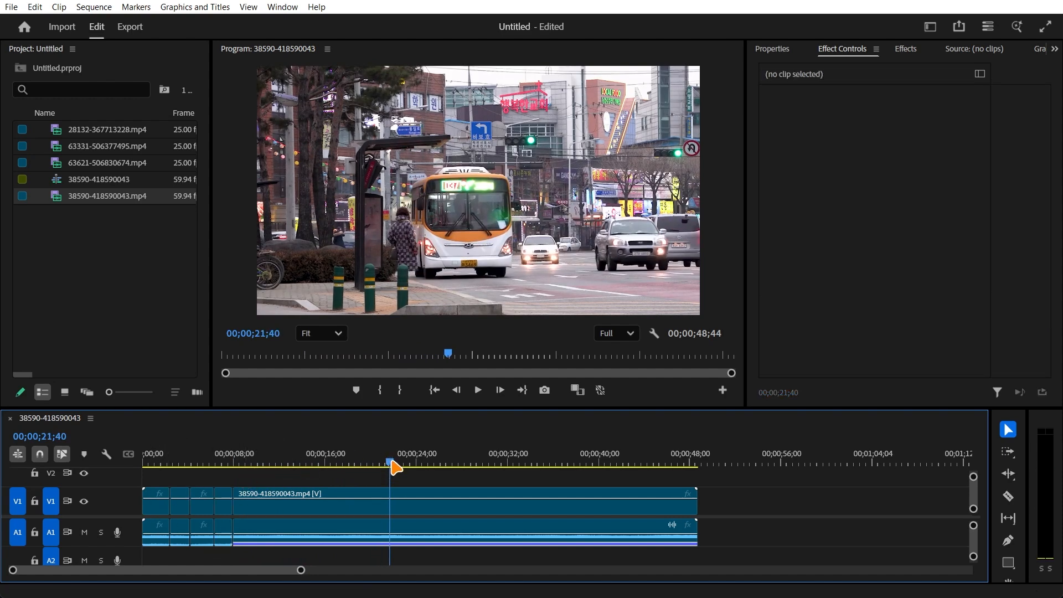
- Set the playhead to 00;00;01;26 within the first short segment of the enlarged timeline
left_click_drag(395, 468, 154, 469)
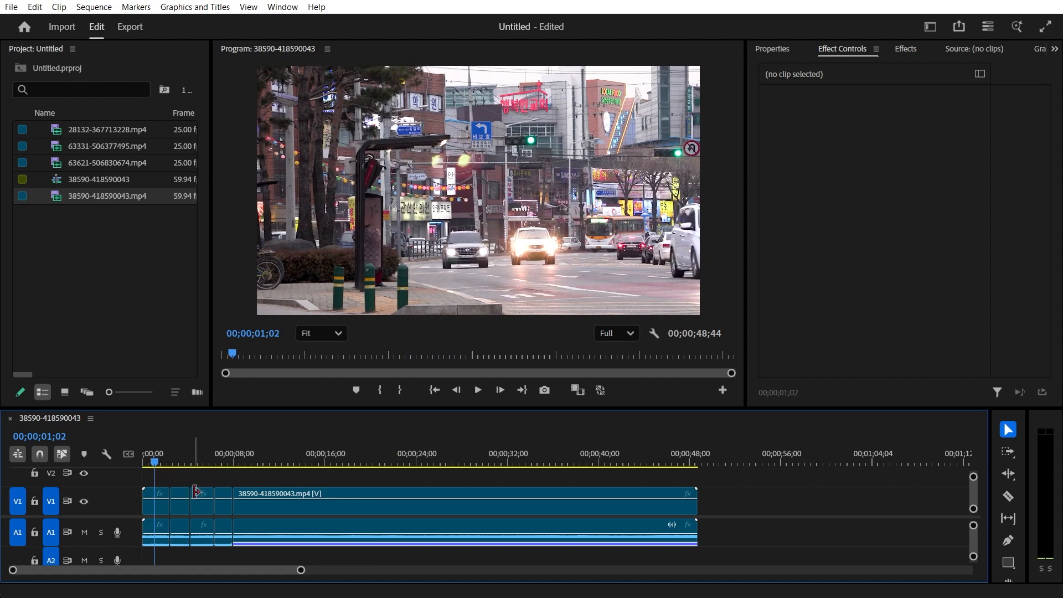
scroll(197, 496, "up", 5)
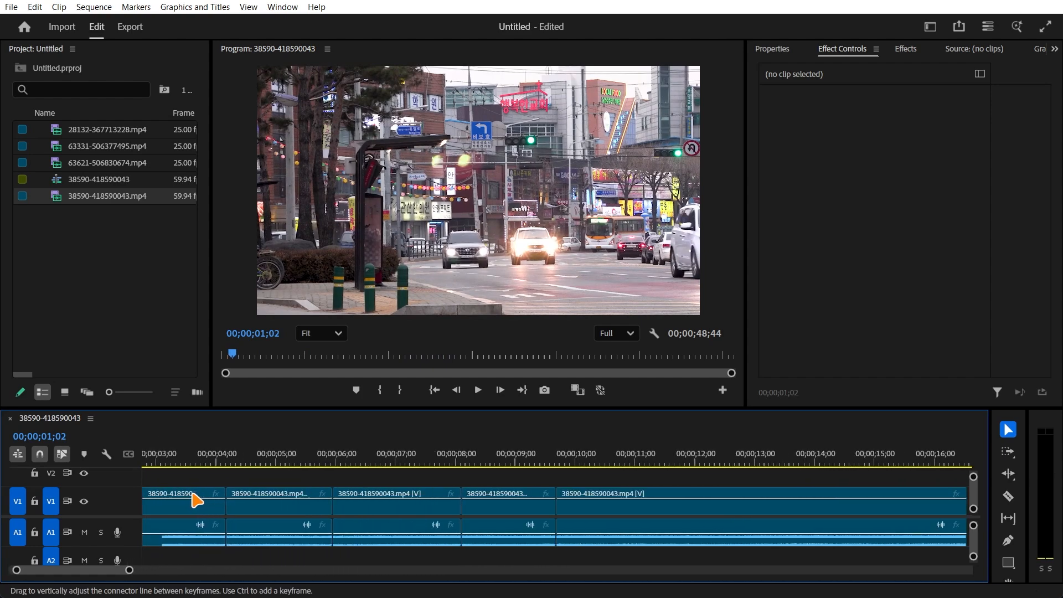
scroll(196, 500, "up", 3)
left_click(212, 462)
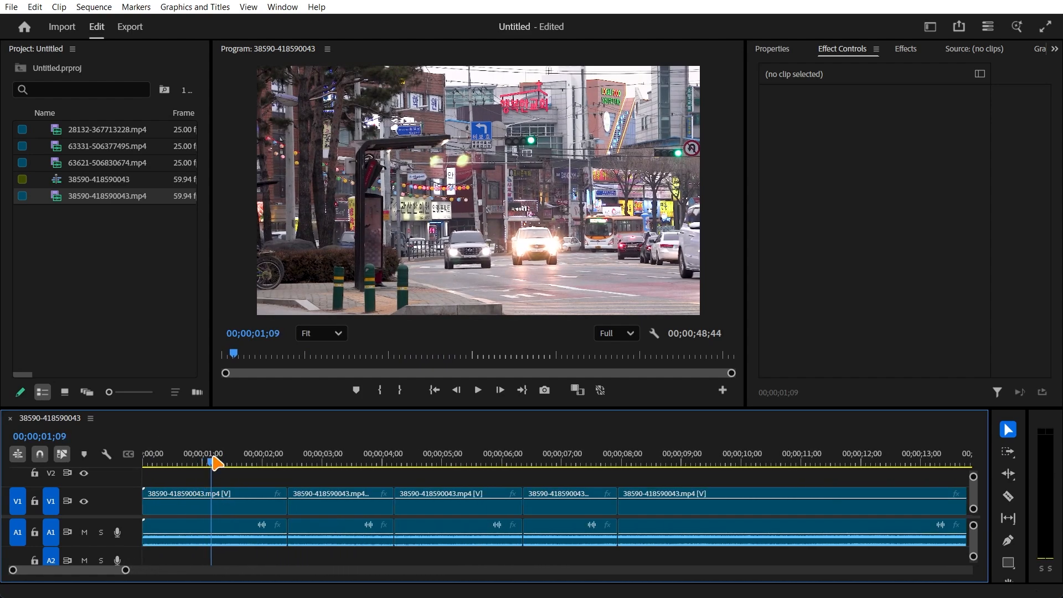
left_click_drag(216, 462, 228, 464)
left_click(886, 211)
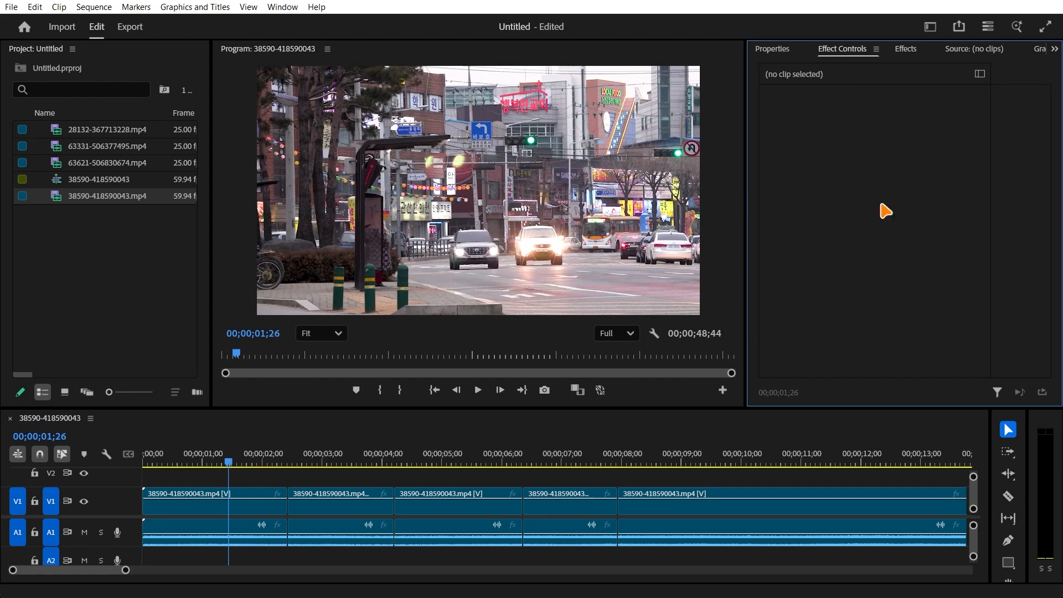
- Find the Gaussian Blur video effect, apply it to the first segment, and save the project
left_click(906, 51)
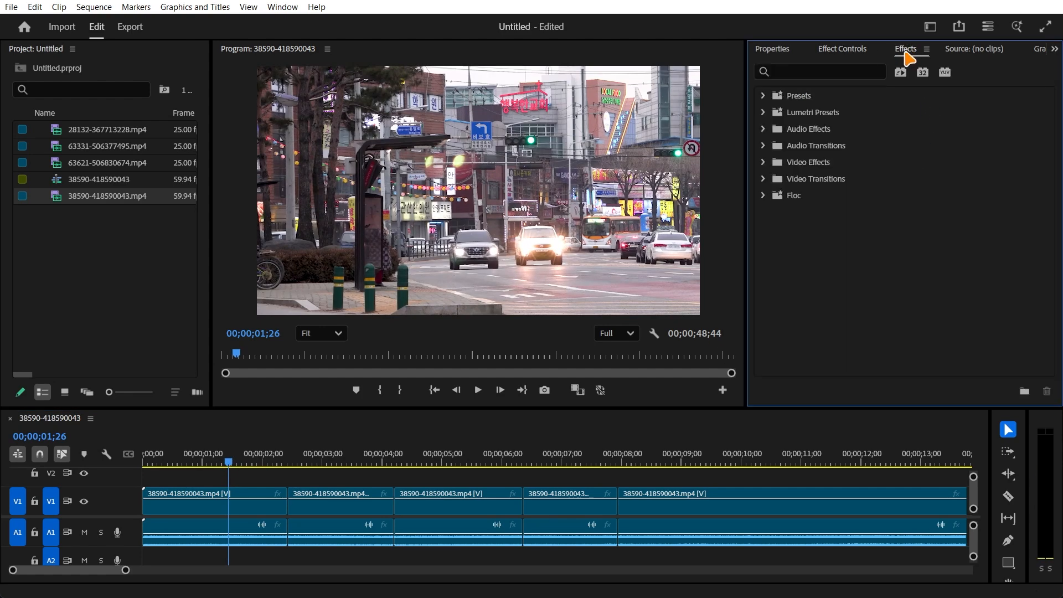
left_click(282, 7)
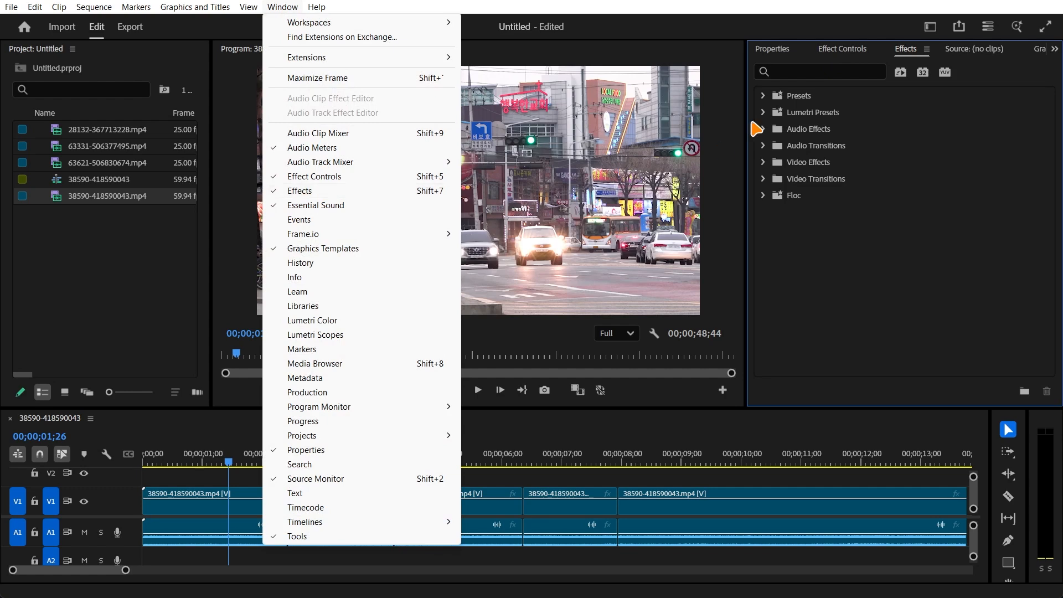
left_click(820, 18)
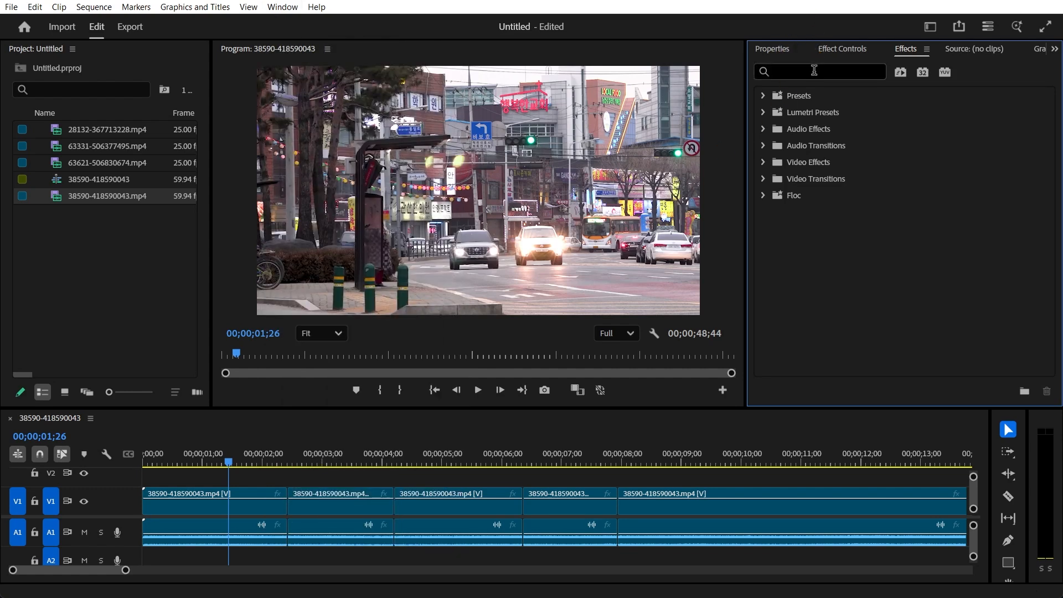
left_click(814, 71)
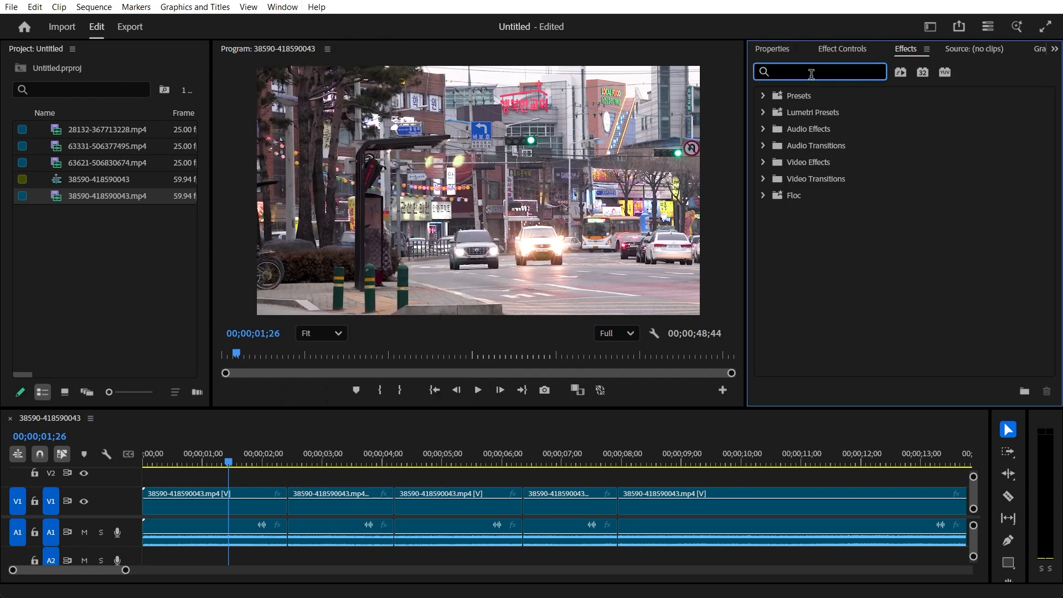
type("gaussian")
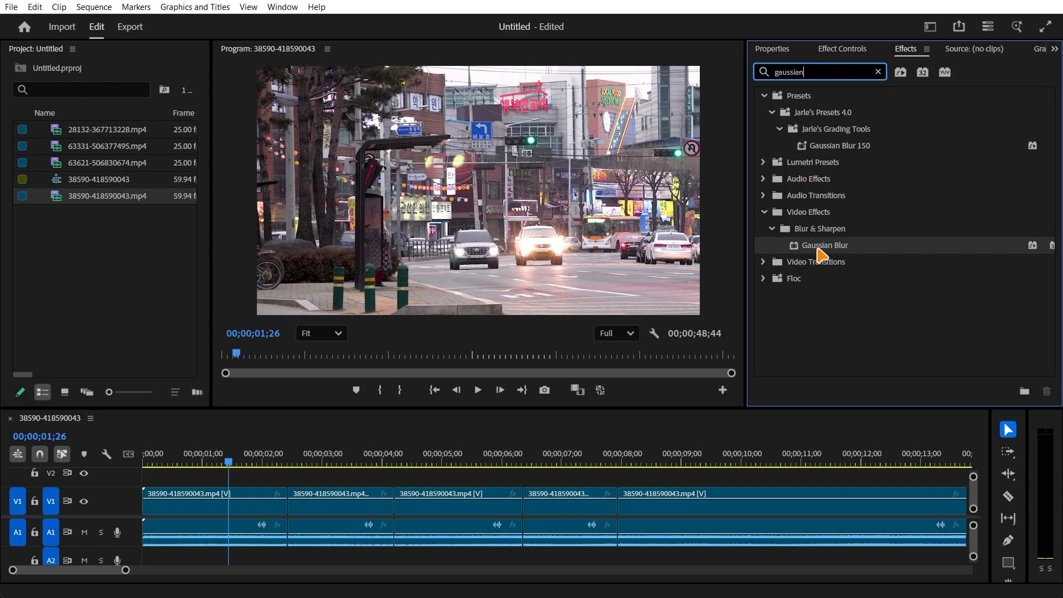
left_click_drag(822, 252, 235, 509)
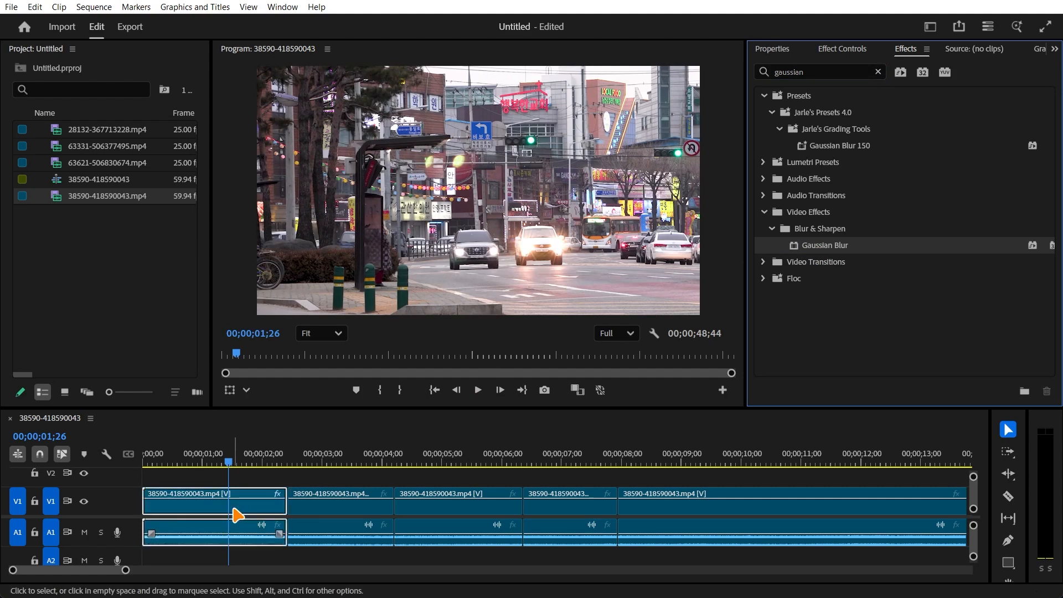
left_click(280, 499)
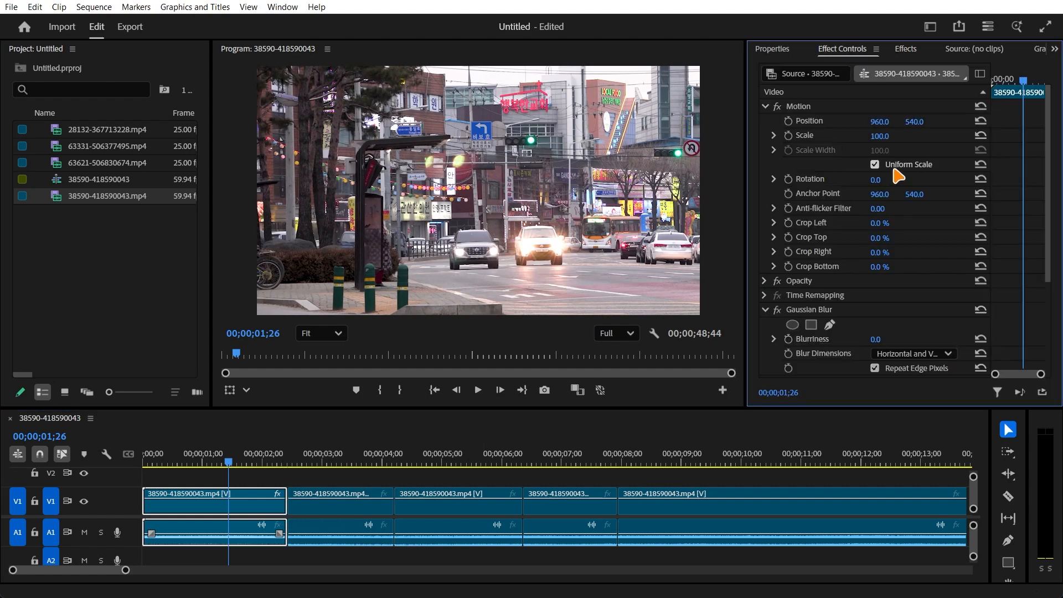
key("ctrl+s")
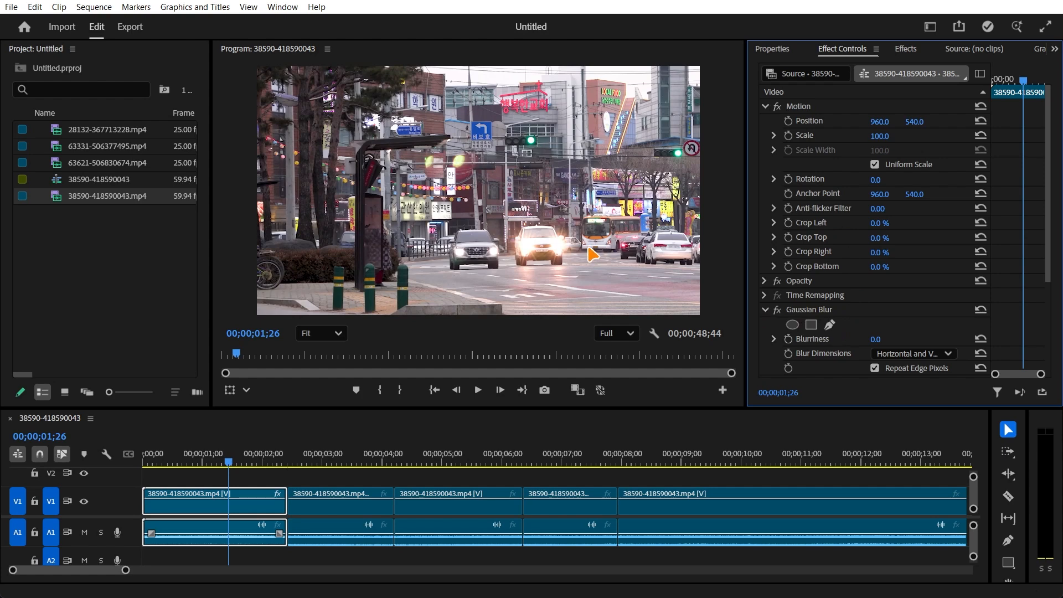
- Draw a four-cornered freehand blur mask around the bus's licence plate at 386% preview zoom and set its feather to 2.9
scroll(597, 253, "up", 6)
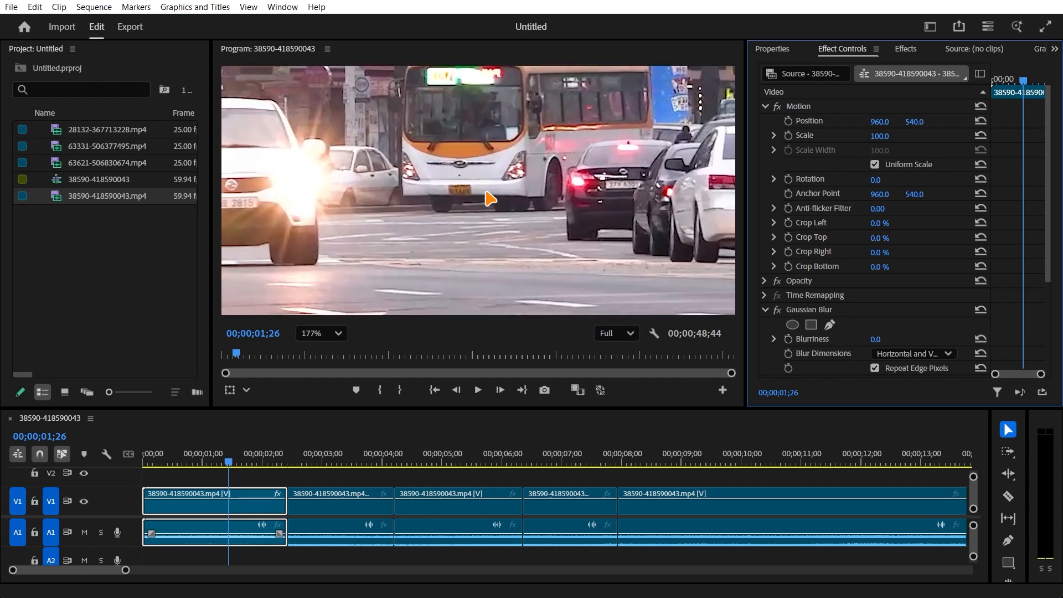
scroll(455, 175, "up", 2)
left_click_drag(361, 137, 417, 184)
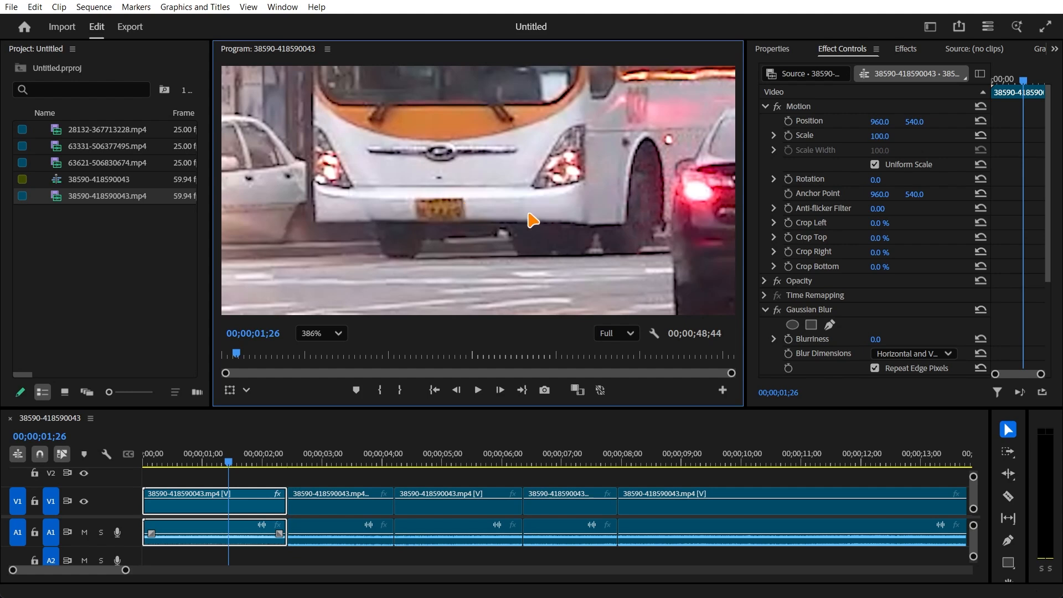
left_click(830, 326)
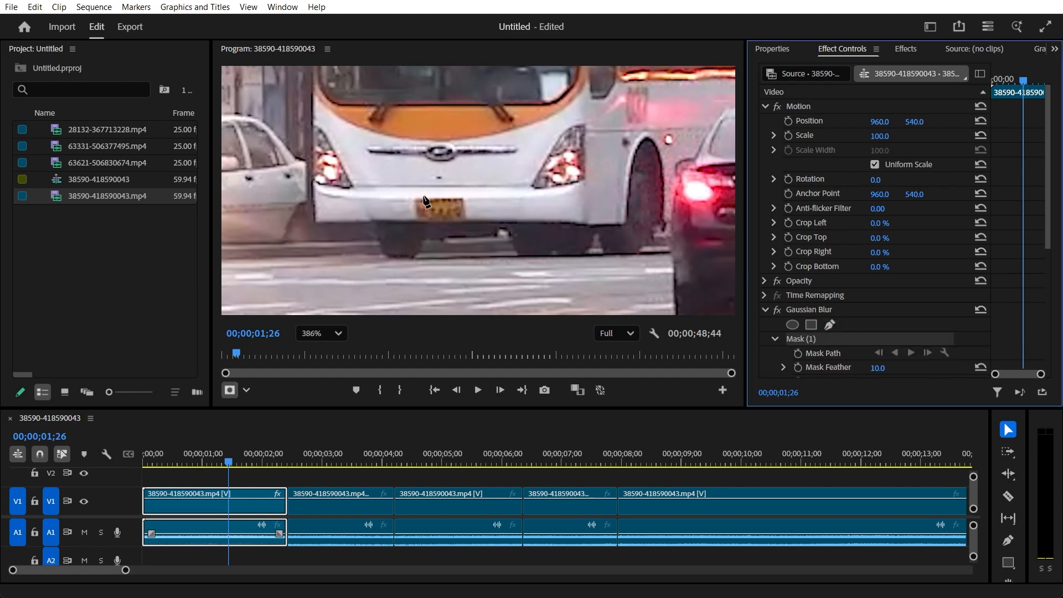
left_click(406, 189)
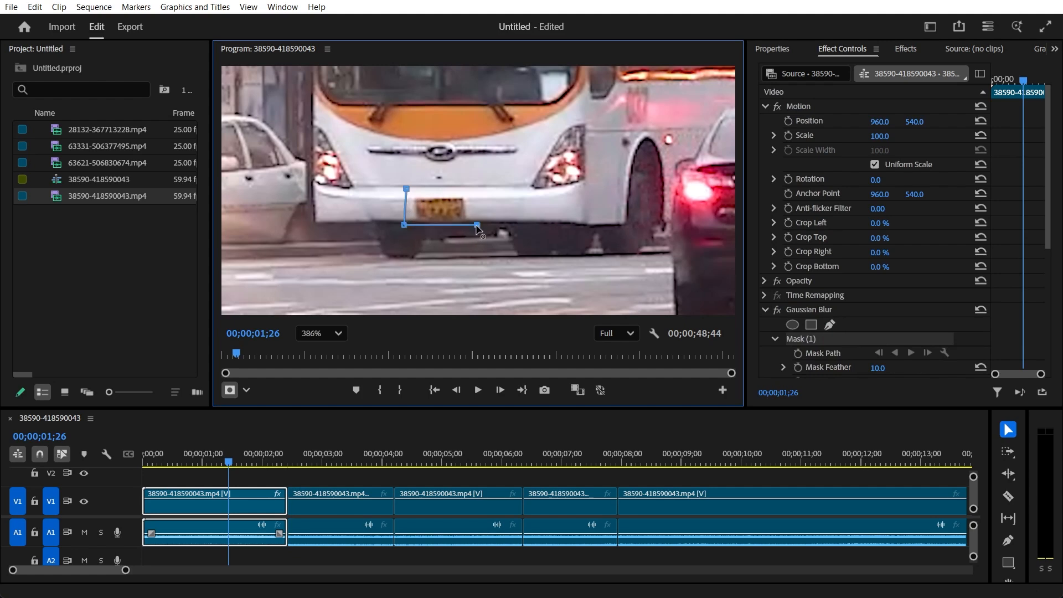
left_click(406, 189)
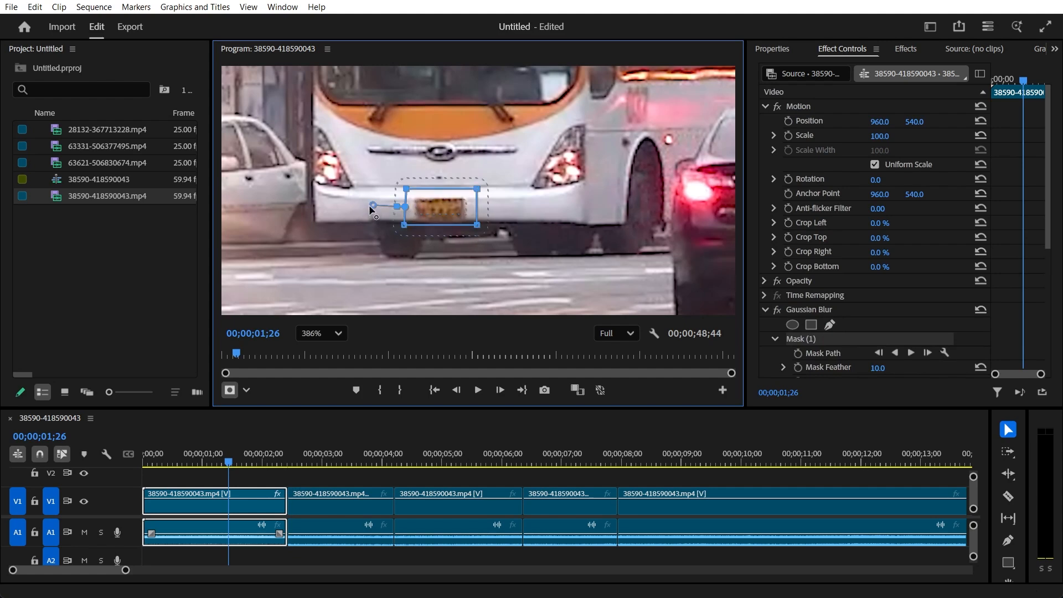
left_click_drag(371, 204, 392, 211)
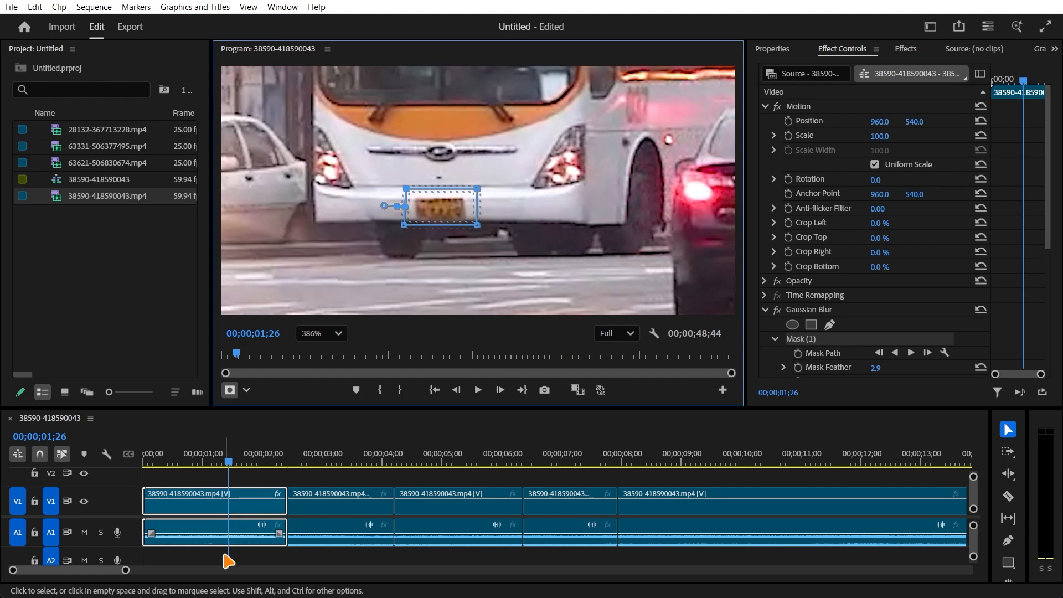
- Track the bus plate mask backward from 00;00;01;26 to the segment's start and forward to its end
left_click(896, 353)
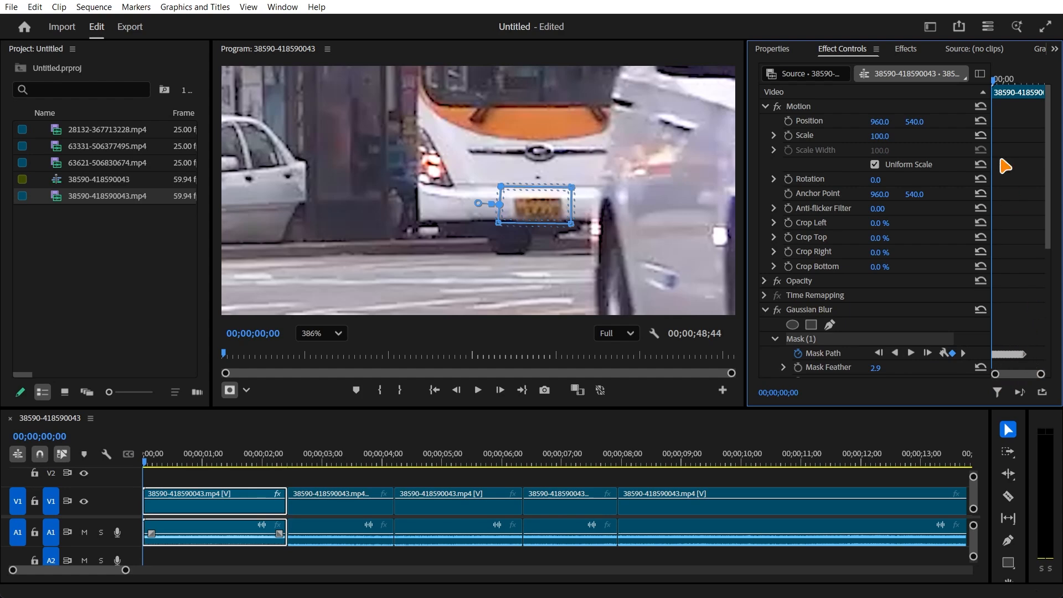
left_click_drag(998, 97, 1041, 89)
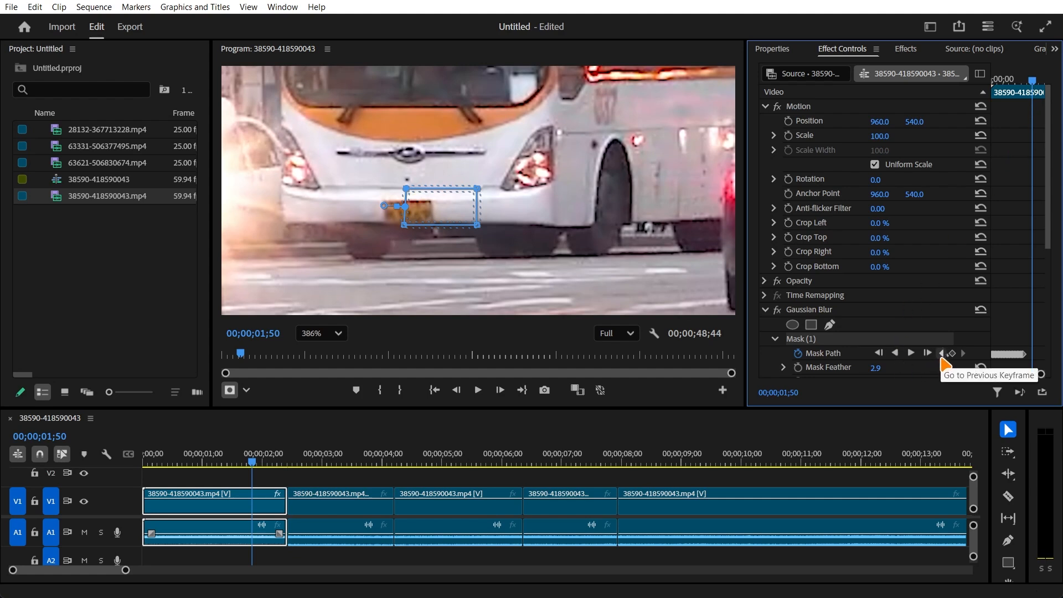
left_click(942, 353)
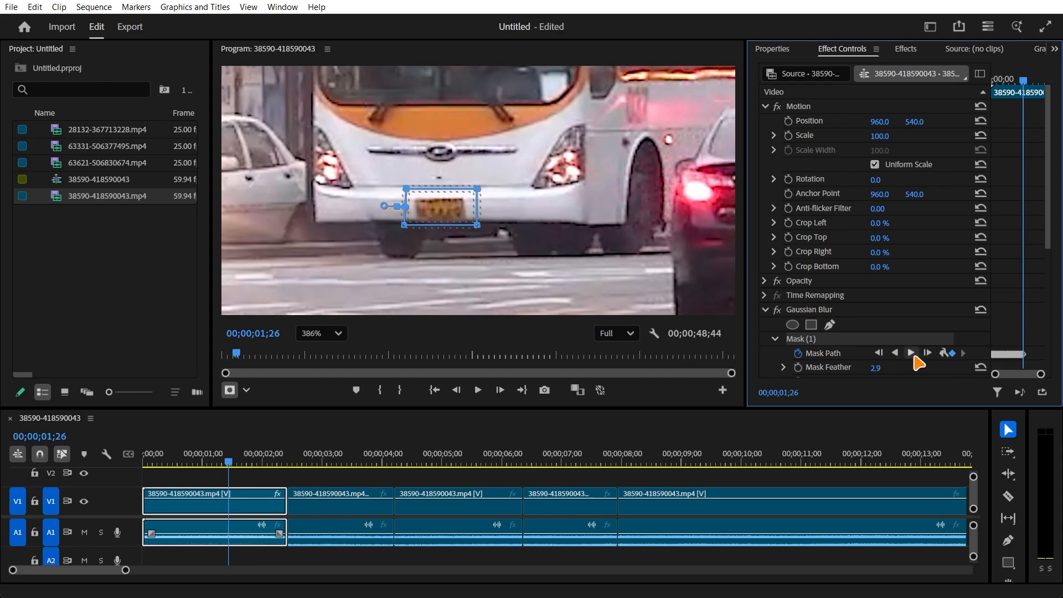
left_click(912, 353)
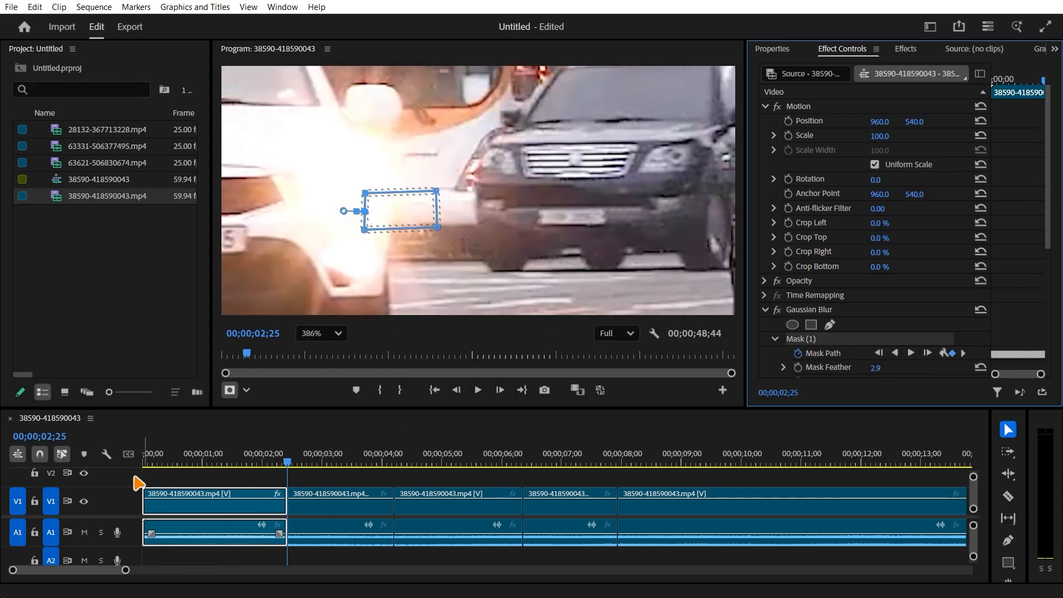
- Check the tracked mask from the sequence start to 00;00;01;14 and set the Gaussian Blur's Blurriness to 20
left_click_drag(161, 461, 119, 468)
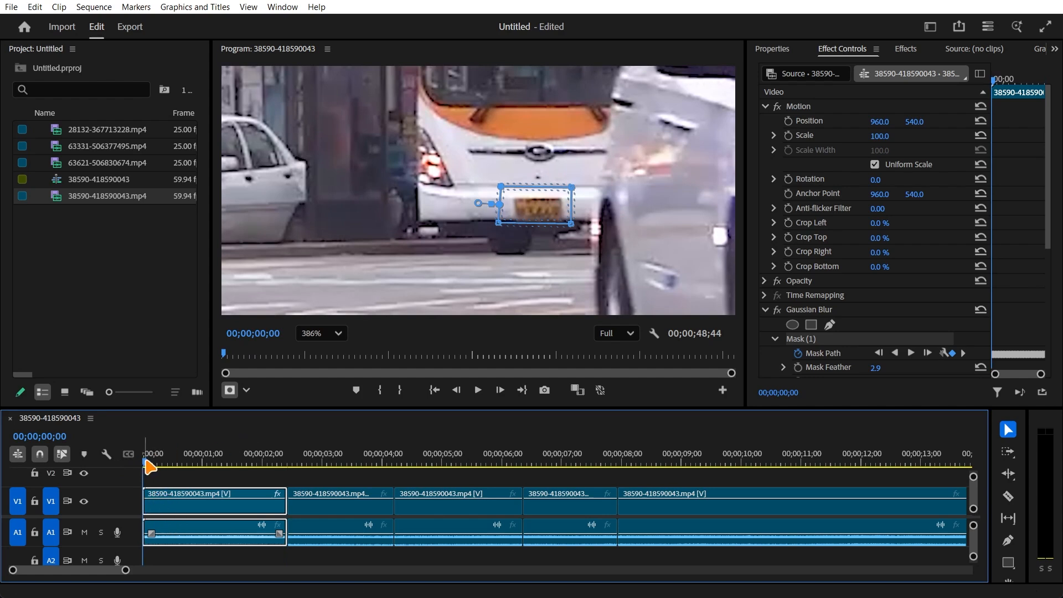
left_click_drag(150, 467, 217, 467)
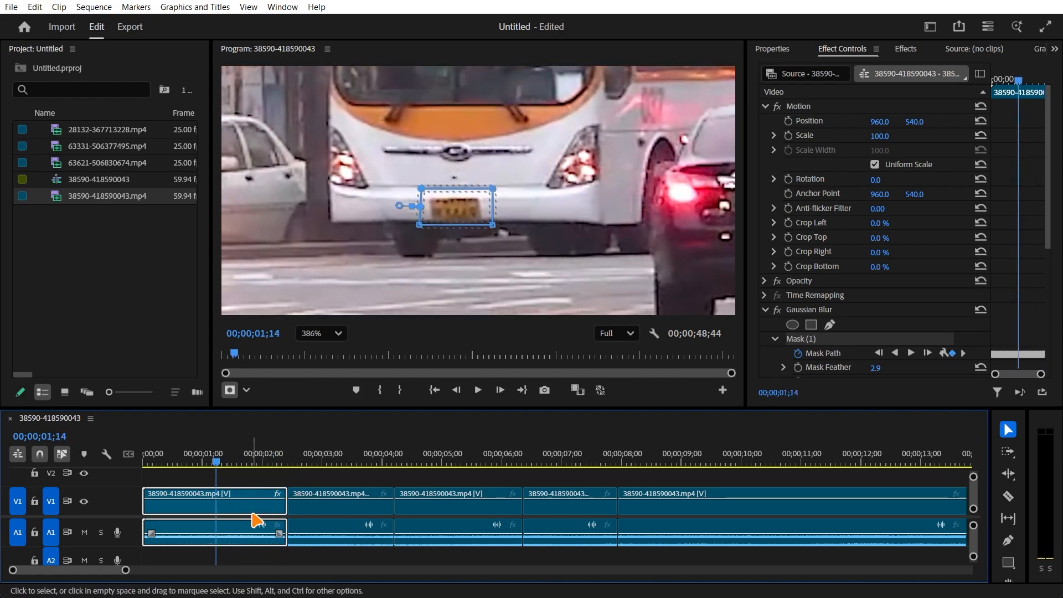
scroll(865, 326, "down", 5)
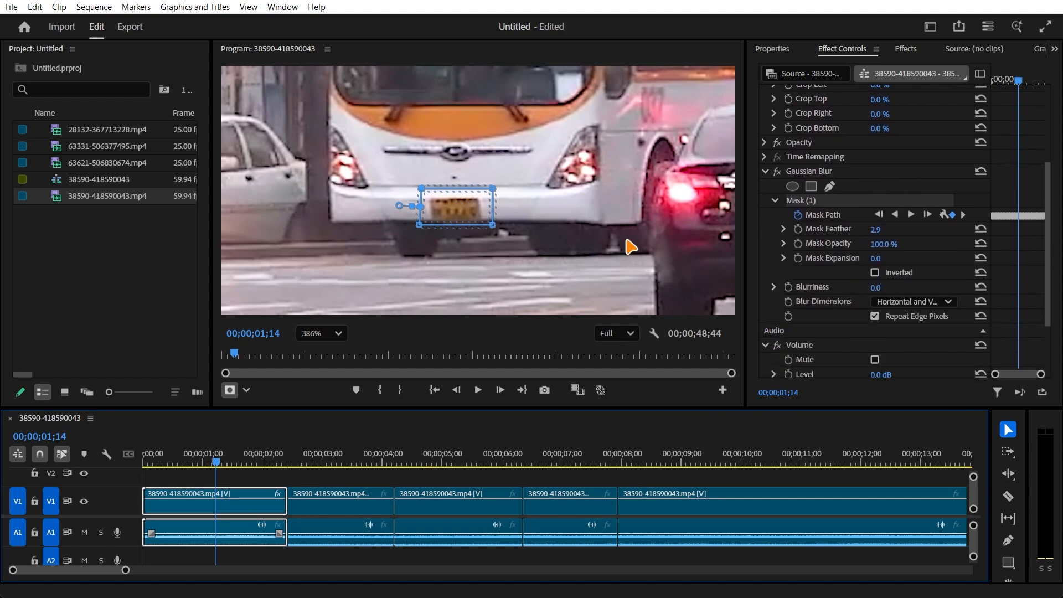
left_click(874, 289)
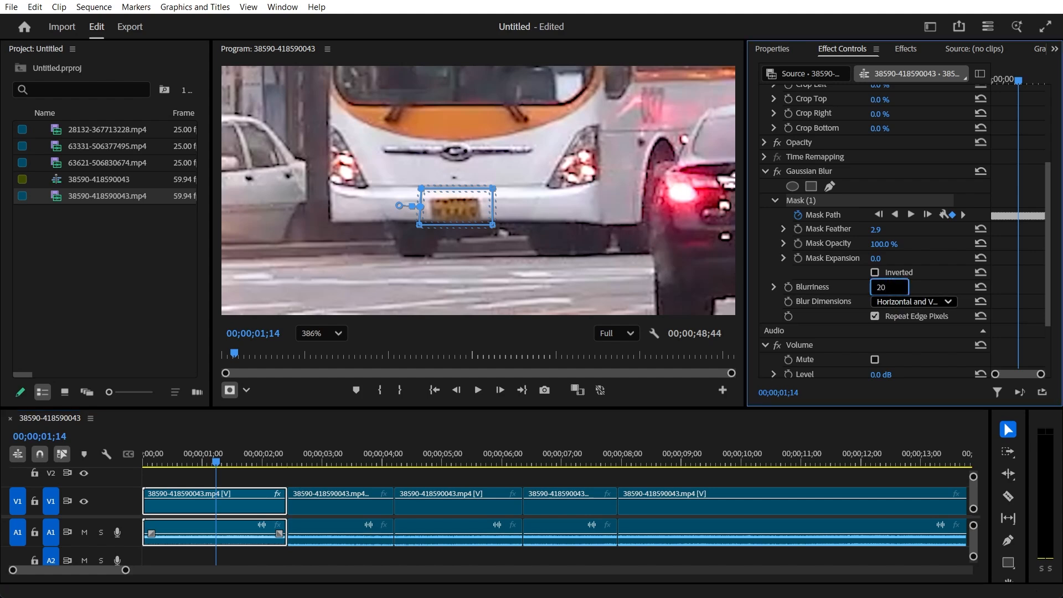
key("Return")
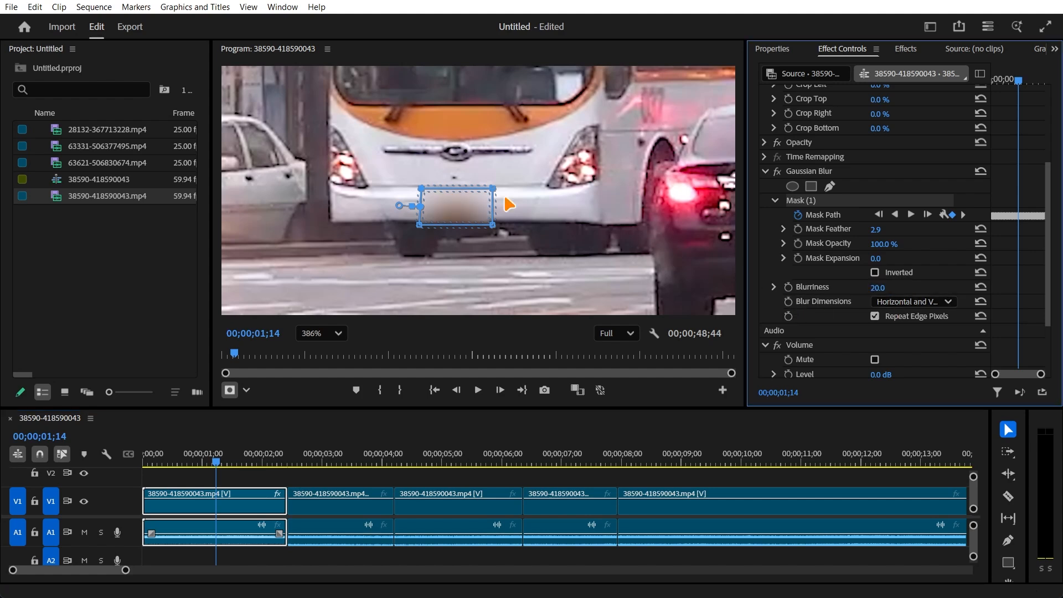
- Scan past the second segment and park the playhead at 00;00;05;18 in the third, with the bus's plate in view
left_click(248, 480)
left_click_drag(218, 465, 324, 470)
left_click(351, 523)
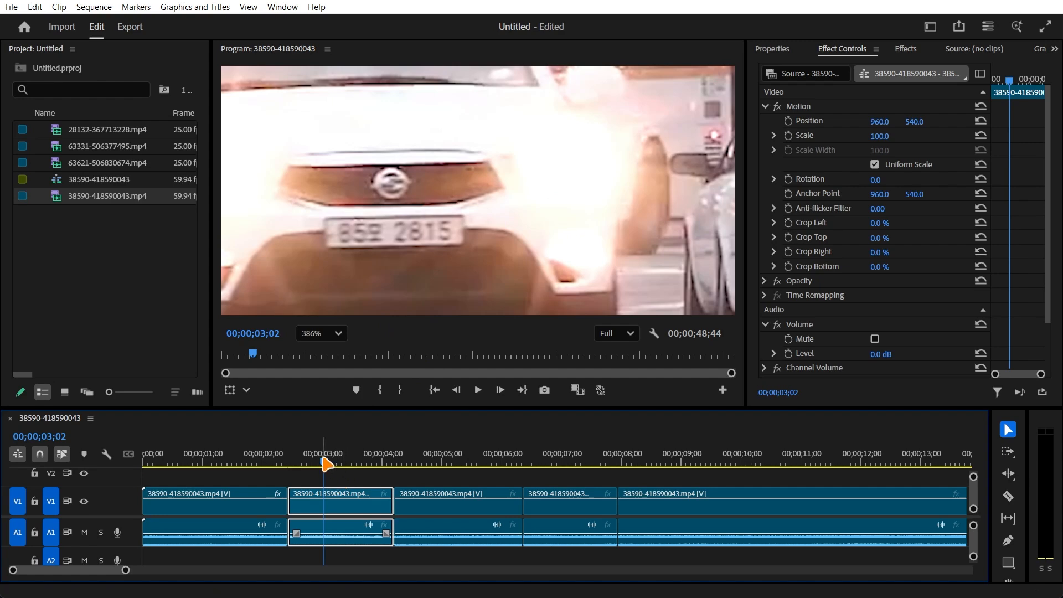
left_click_drag(325, 462, 461, 463)
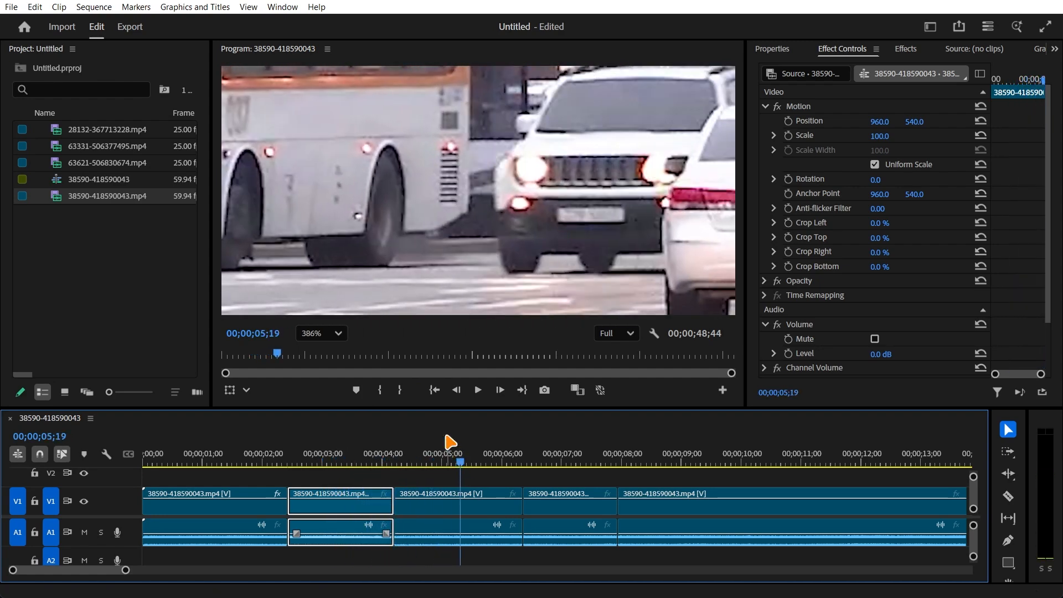
left_click(399, 227)
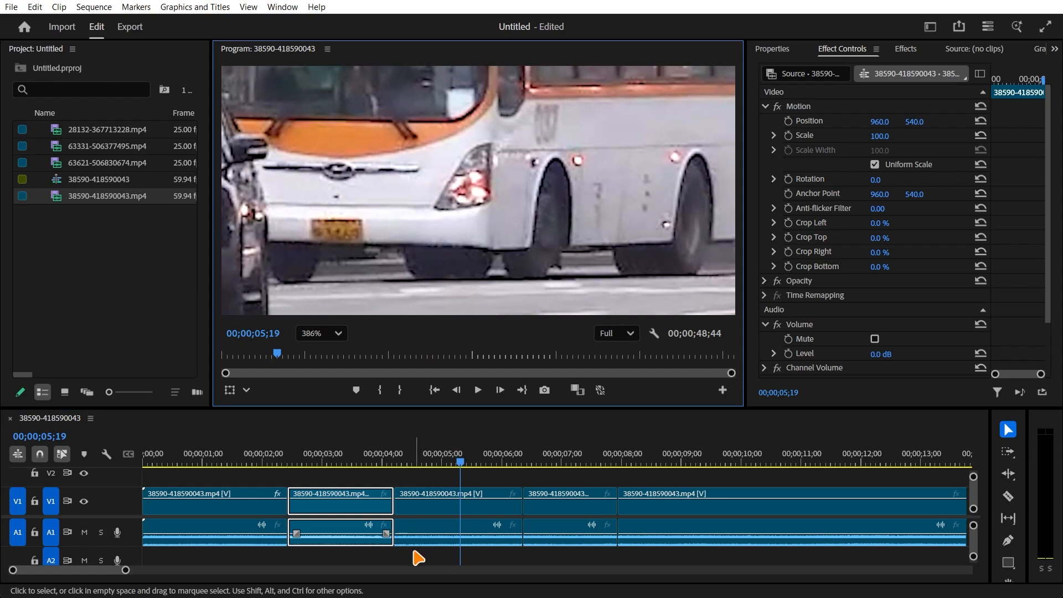
left_click(461, 464)
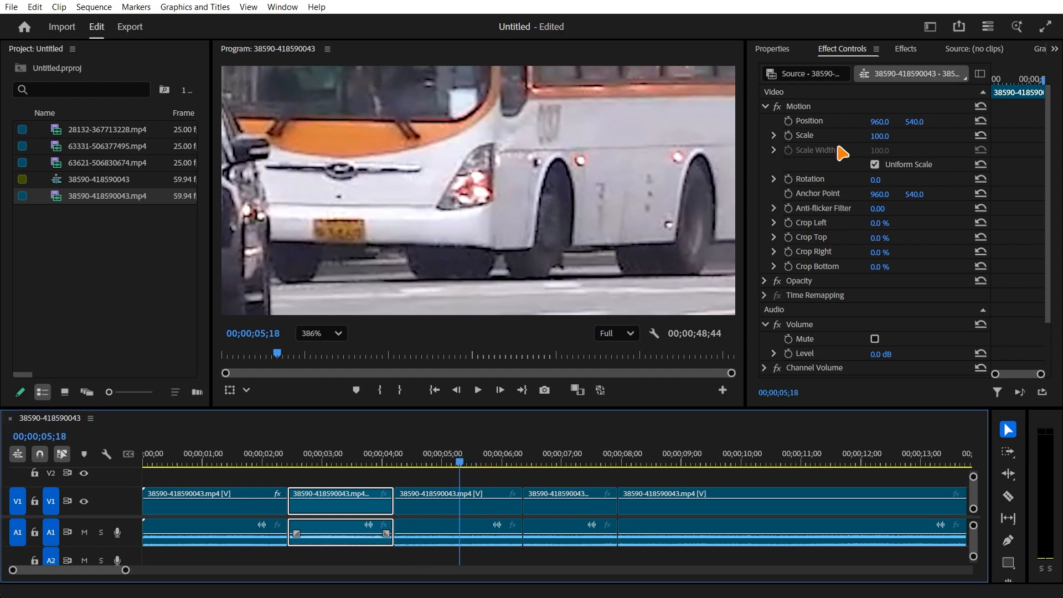
- Apply Gaussian Blur to the third segment and draw a four-cornered freehand mask around the bus's licence plate
left_click(909, 50)
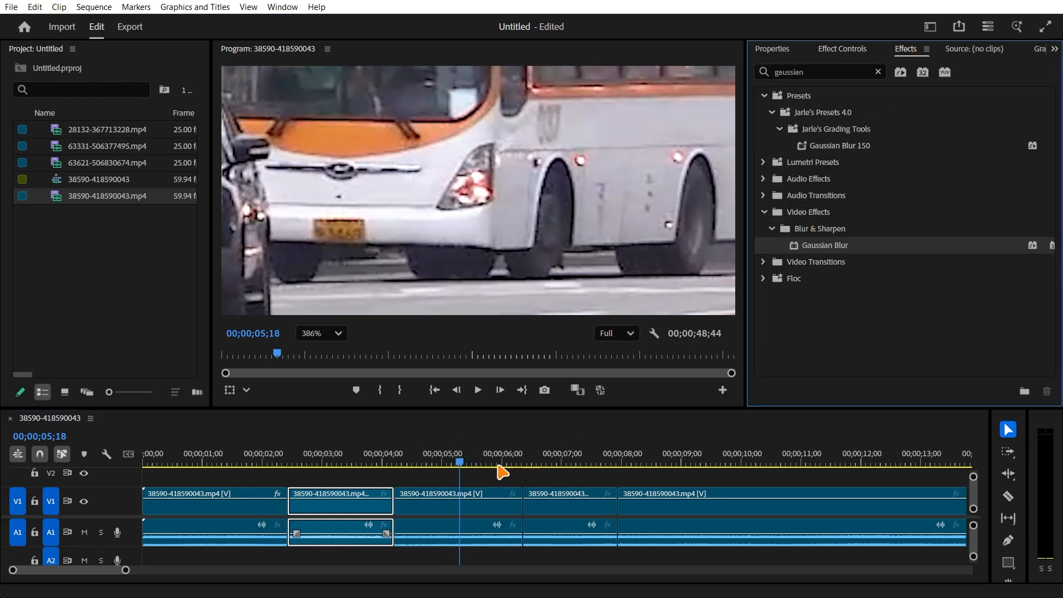
left_click_drag(503, 473, 514, 500)
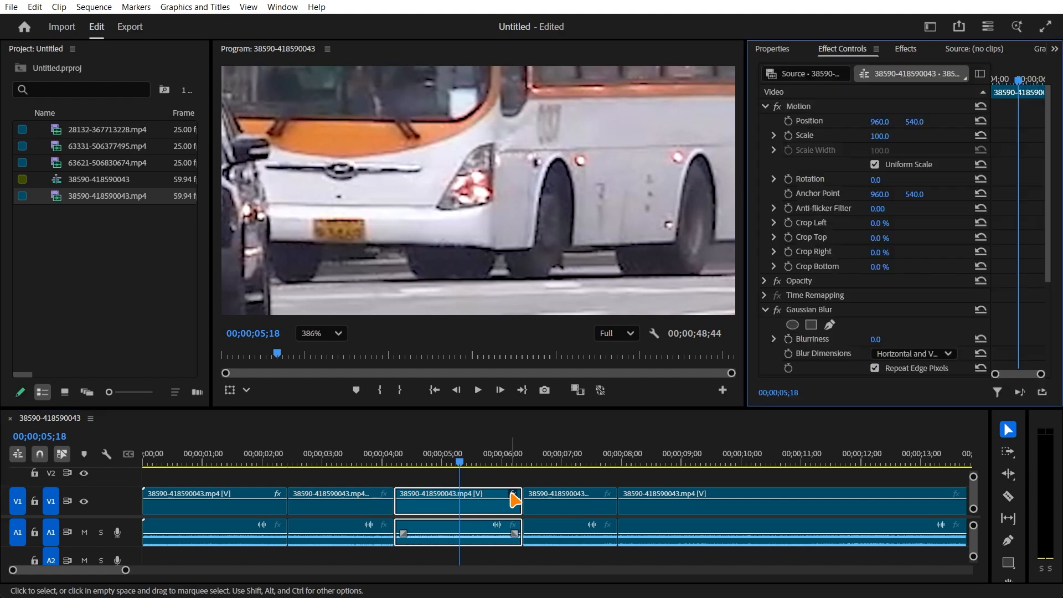
left_click(830, 325)
left_click(304, 209)
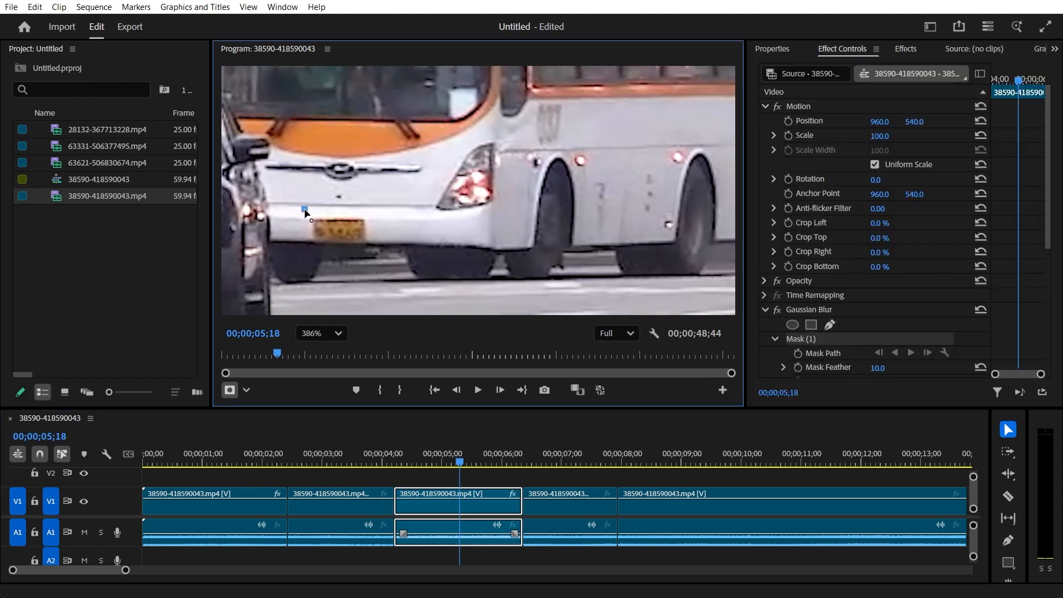
left_click(305, 256)
left_click(375, 254)
left_click(376, 205)
left_click(304, 210)
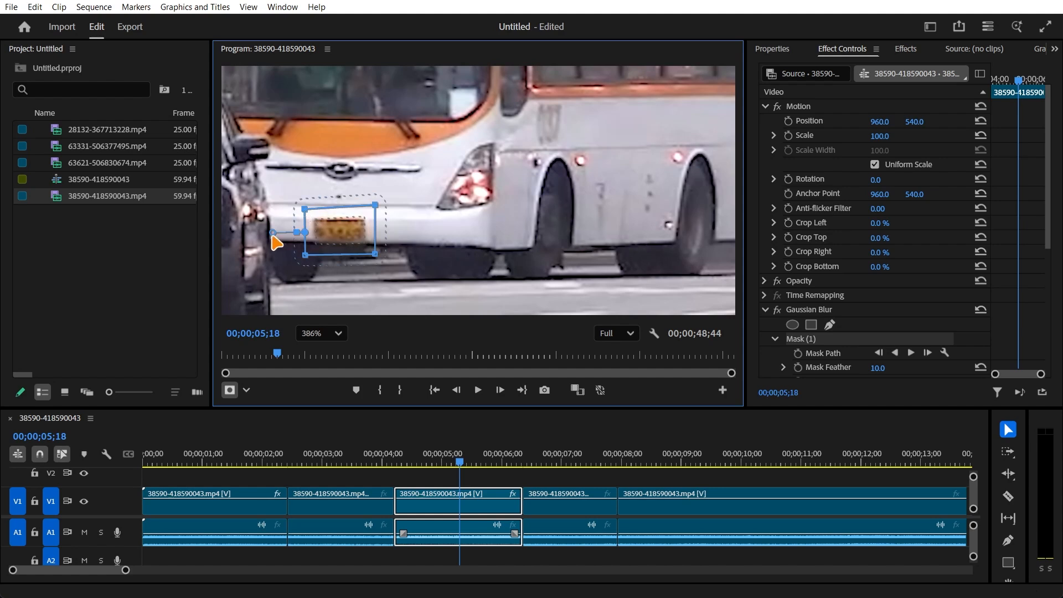
- Reduce the bus plate mask's feather to 3.8 and track the mask backward to the third segment's start
left_click_drag(278, 232, 289, 237)
scroll(847, 331, "down", 1)
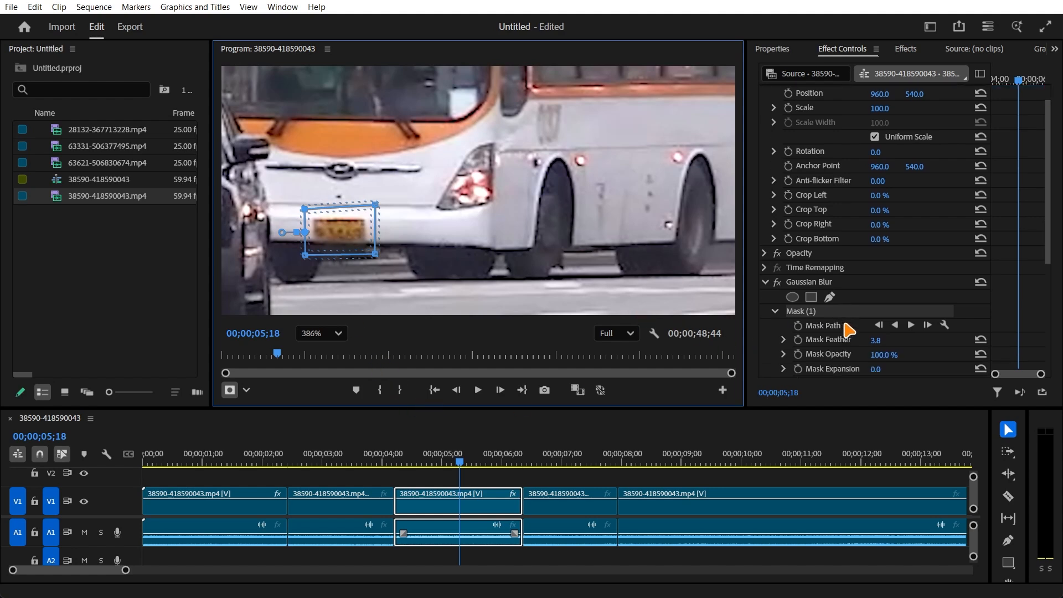
left_click(895, 327)
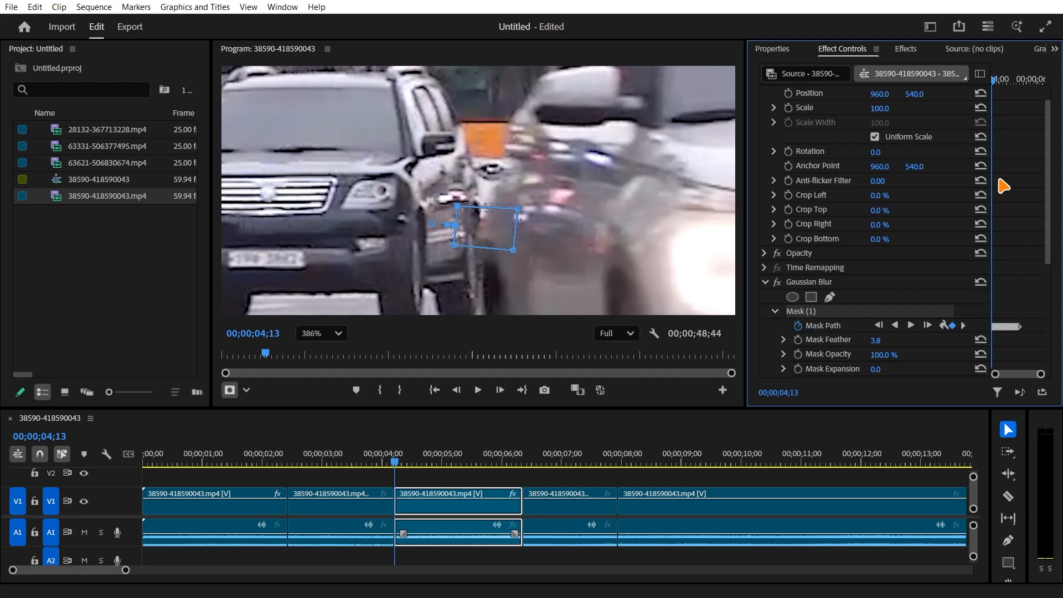
- Return to the mask path keyframe at 00;00;05;18 and track the mask forward to the third segment's end
left_click_drag(1005, 94, 1033, 85)
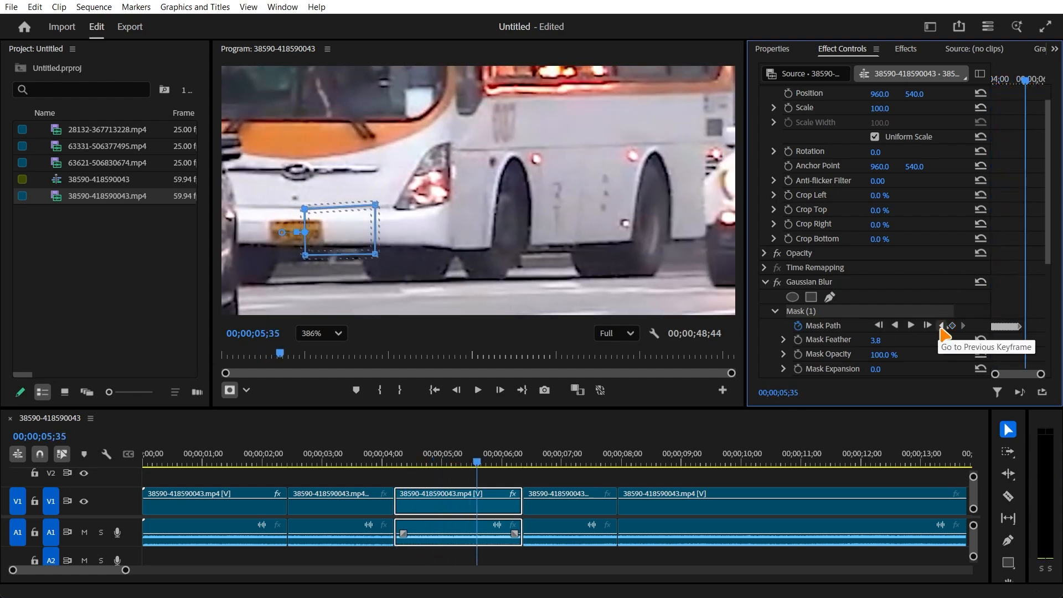
left_click(944, 327)
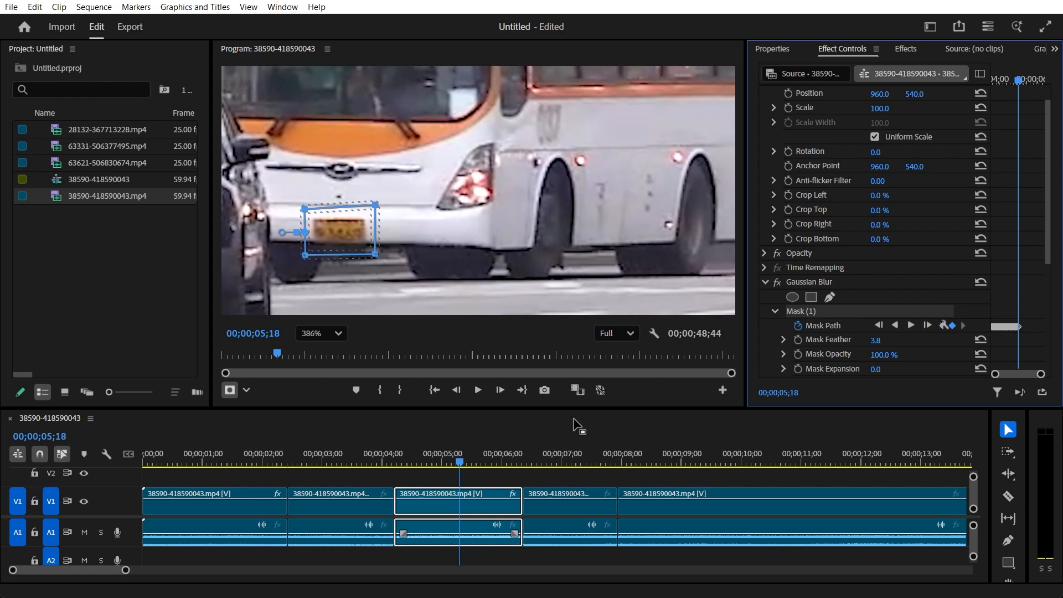
left_click(911, 325)
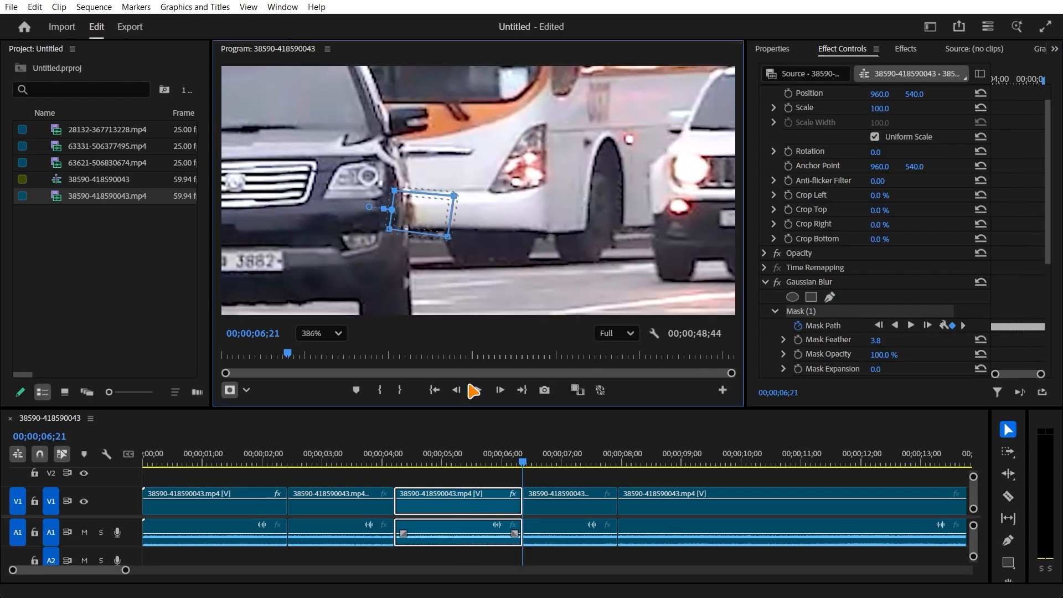
- Check the tracked mask at 00;00;05;26 and set the third segment's Gaussian Blur Blurriness to 20
left_click_drag(451, 458, 474, 458)
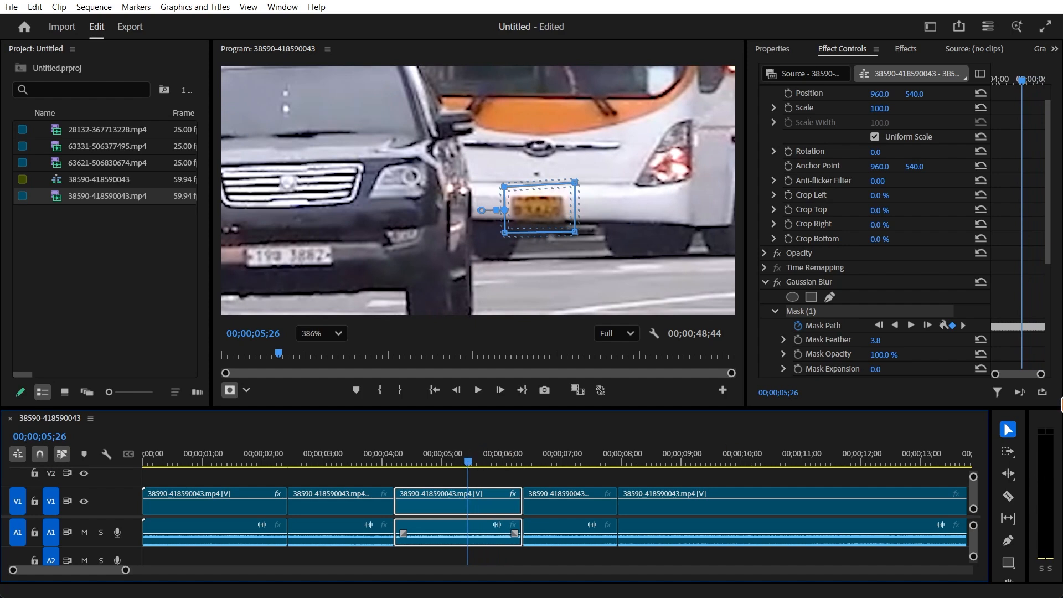
scroll(863, 360, "down", 3)
left_click(876, 317)
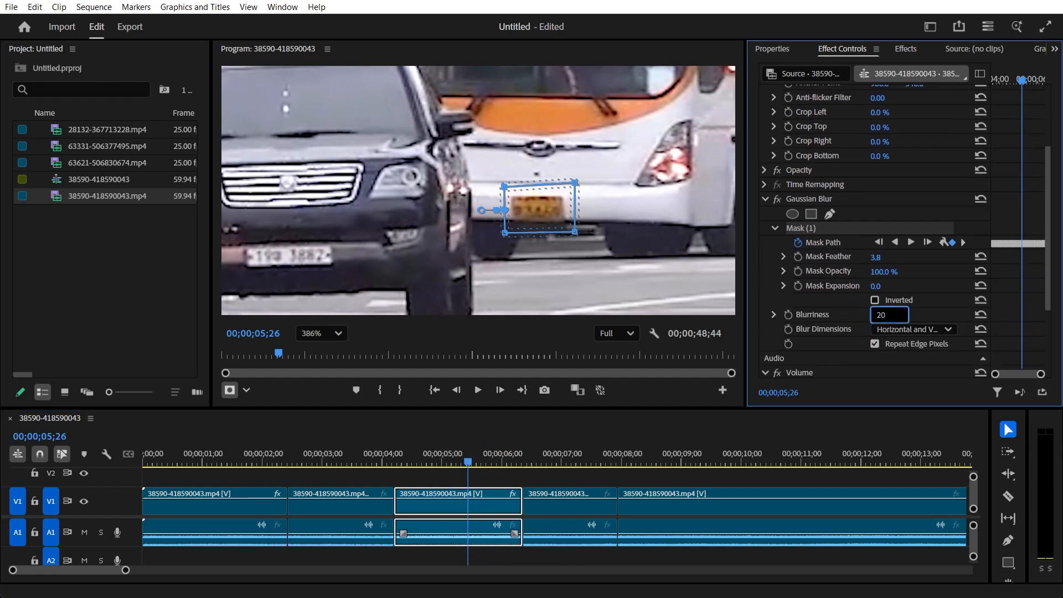
type("20")
key("Return")
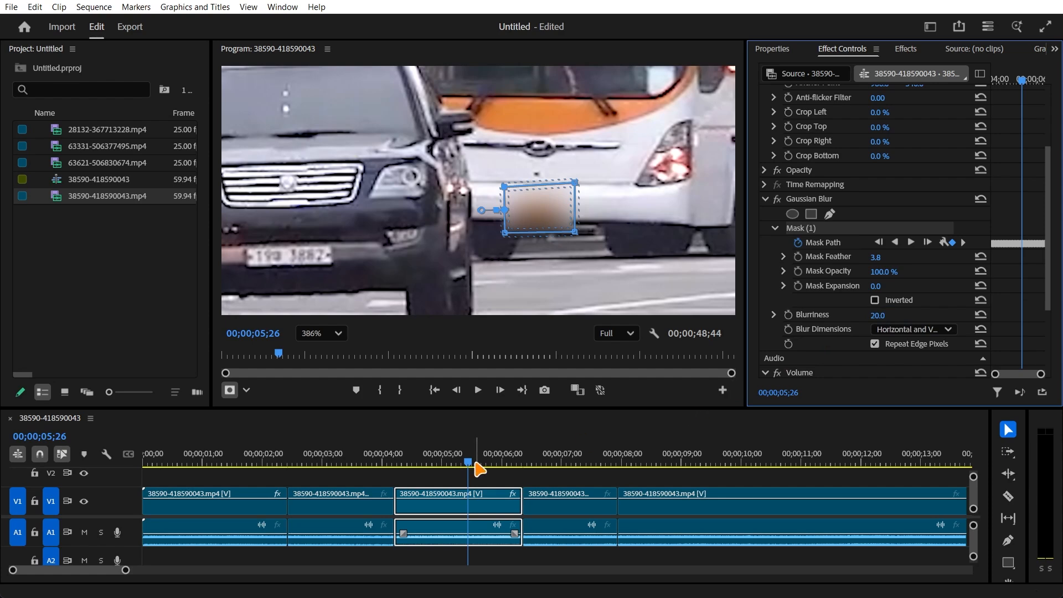
- Scan past the fourth segment and park the playhead at 00;00;25;12 in the last segment, with the whole frame in view
left_click_drag(468, 462, 565, 463)
left_click_drag(381, 210, 579, 193)
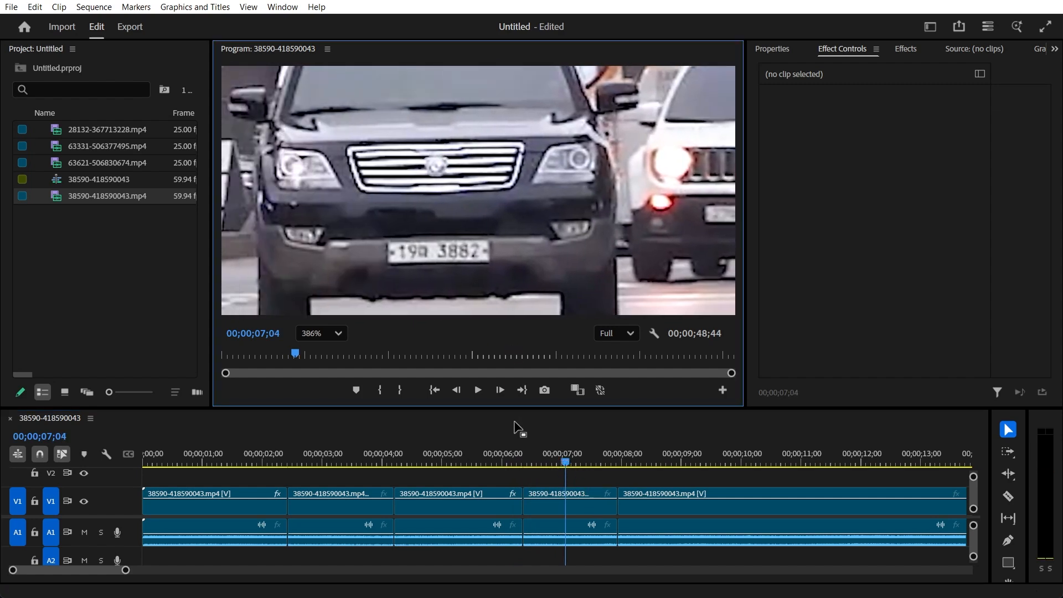
scroll(541, 505, "right", 2)
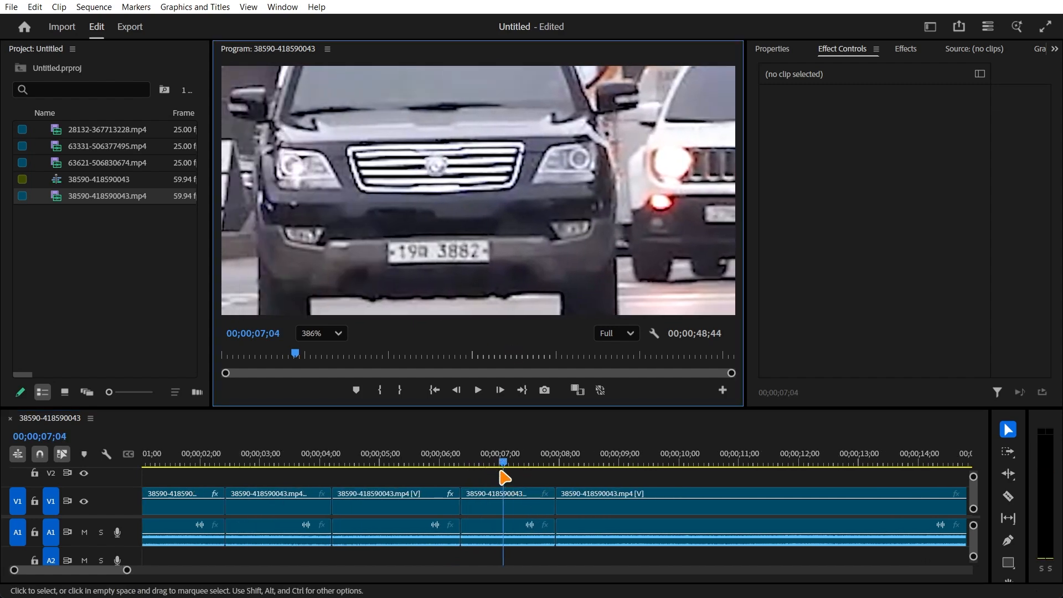
left_click_drag(509, 467, 611, 469)
scroll(597, 494, "down", 3)
scroll(426, 483, "down", 4)
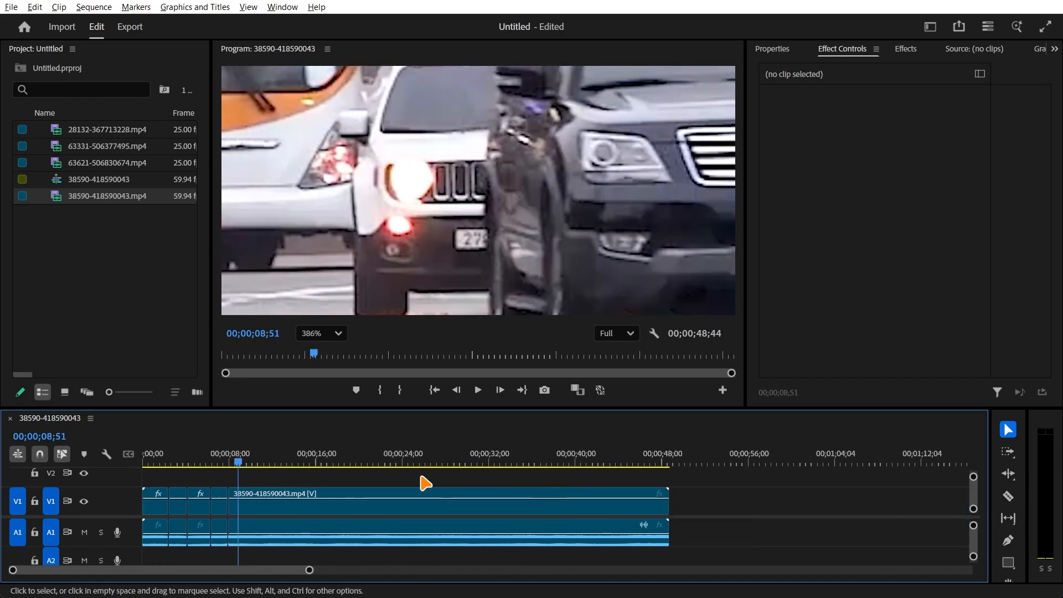
left_click_drag(258, 469, 416, 467)
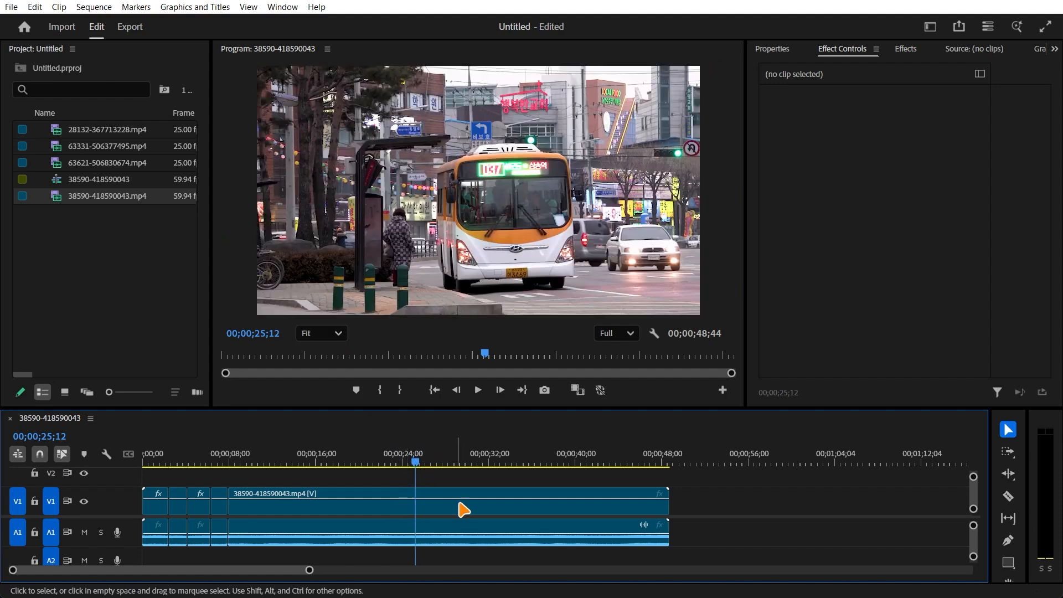
- Apply the Gaussian Blur video effect to the last segment and bring up its effect settings
left_click(909, 50)
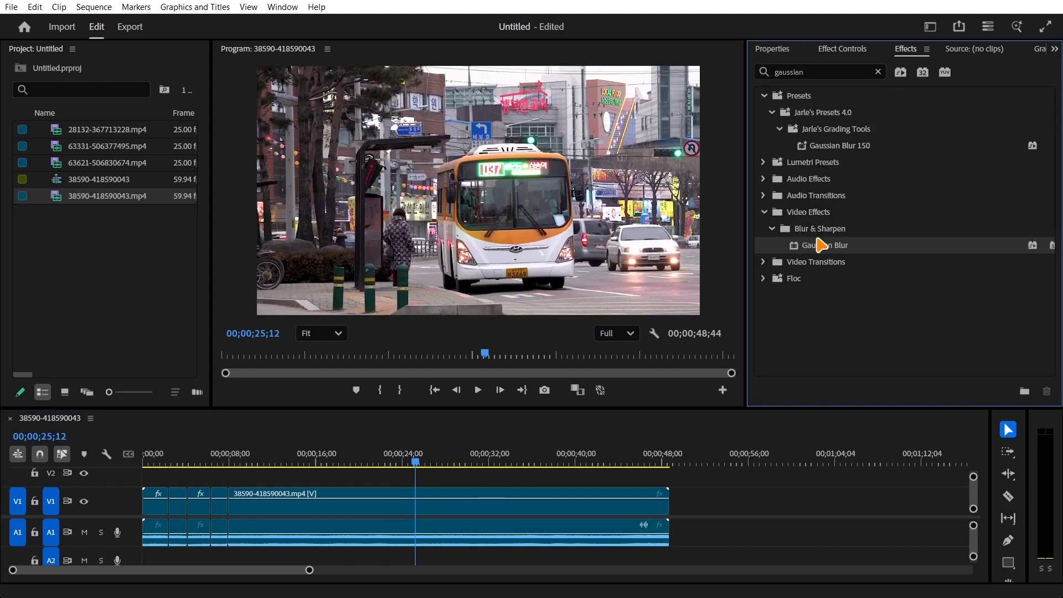
left_click(450, 496)
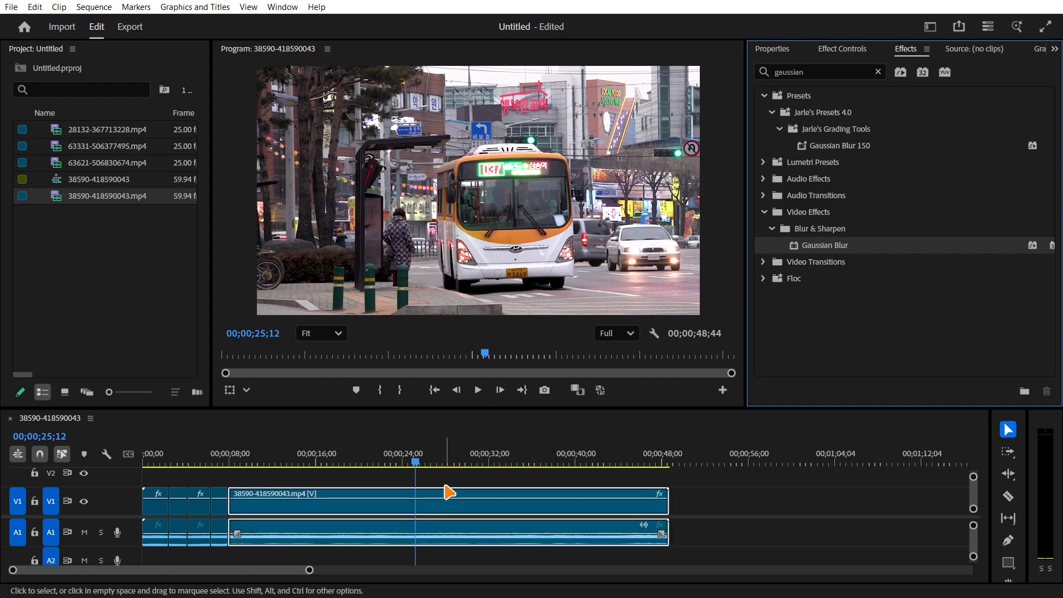
double_click(659, 494)
scroll(815, 307, "down", 3)
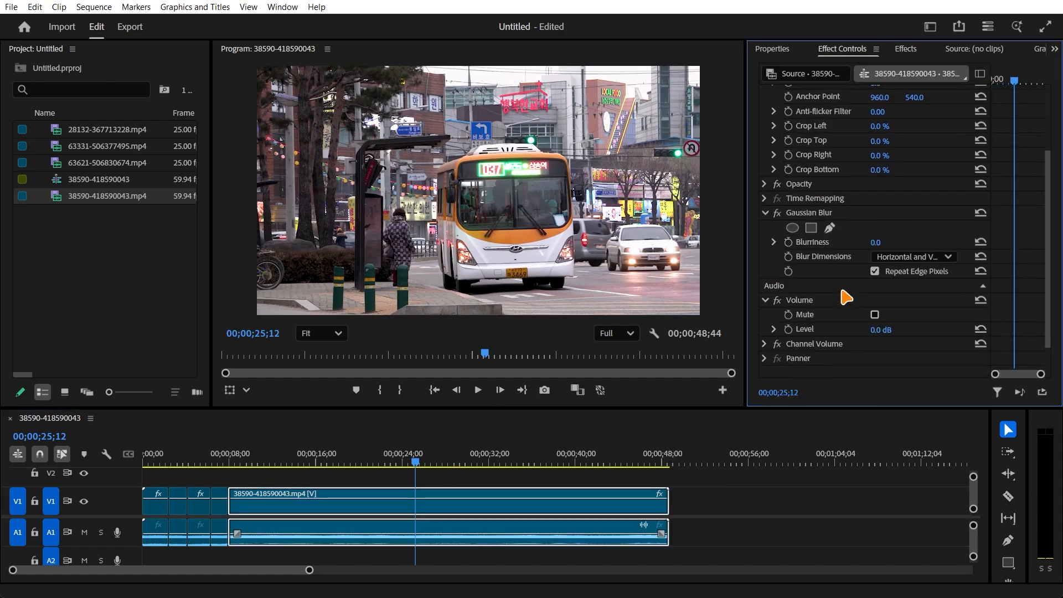
- Draw a four-cornered freehand mask around the bus's licence plate at 00;00;25;12 and reduce its feather to 7.5
left_click(829, 228)
scroll(527, 283, "up", 5)
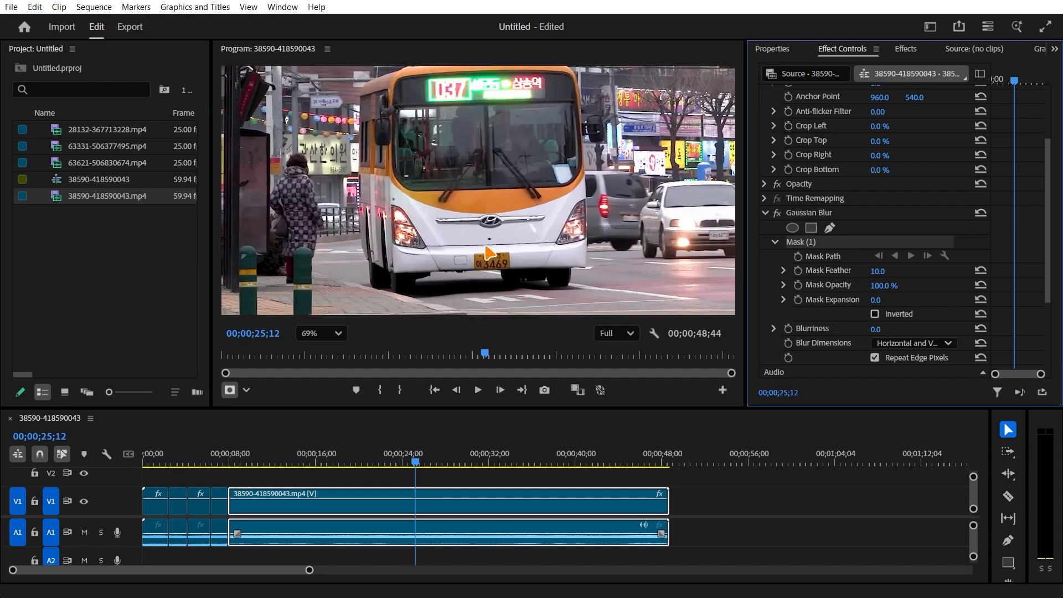
left_click(410, 197)
left_click(408, 272)
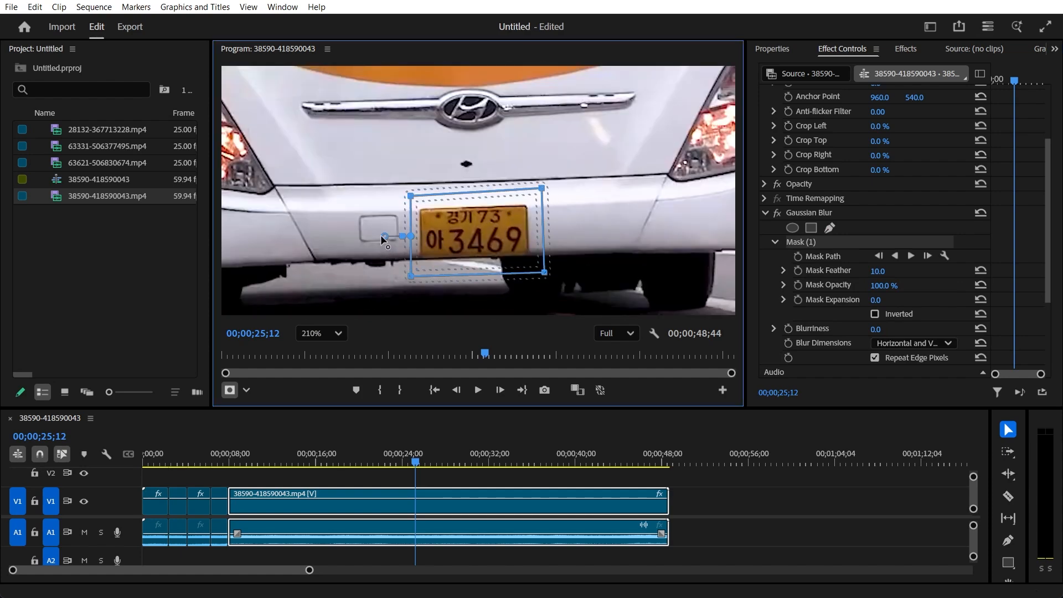
mouse_move(383, 236)
left_mouse_down()
mouse_move(405, 239)
mouse_move(395, 237)
left_mouse_up()
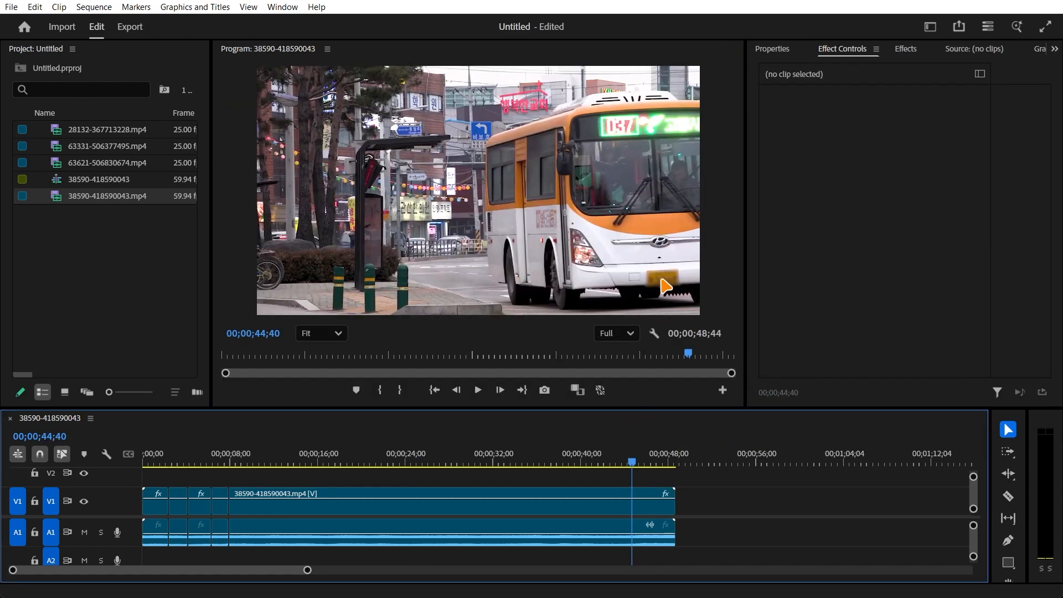
- Inspect the bus's blurred plate at 00;00;44;40 up close and in the full frame, and review the last segment's Gaussian Blur settings
scroll(666, 286, "up", 5)
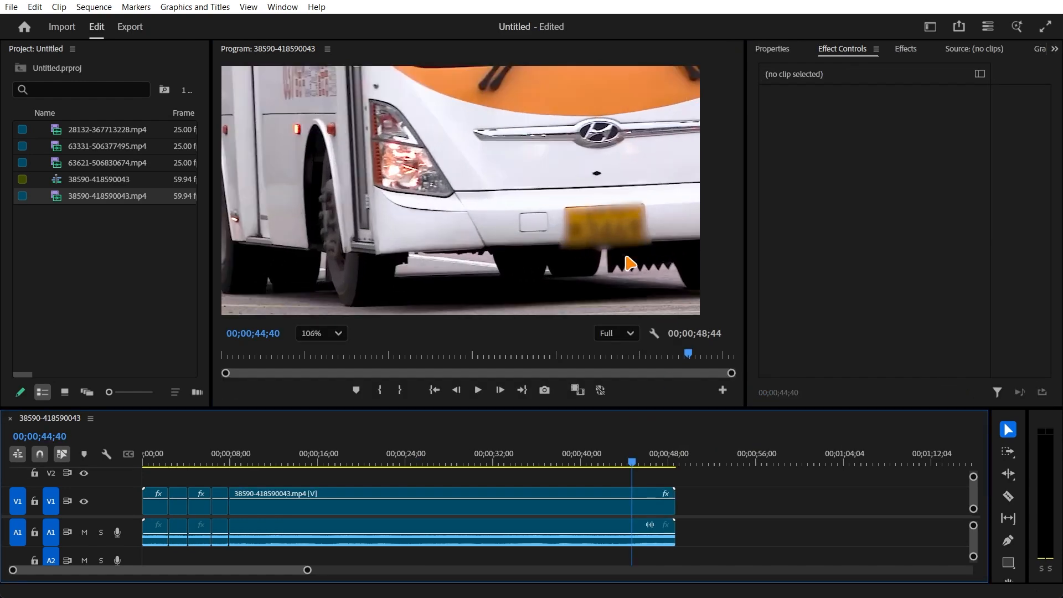
scroll(593, 232, "down", 6)
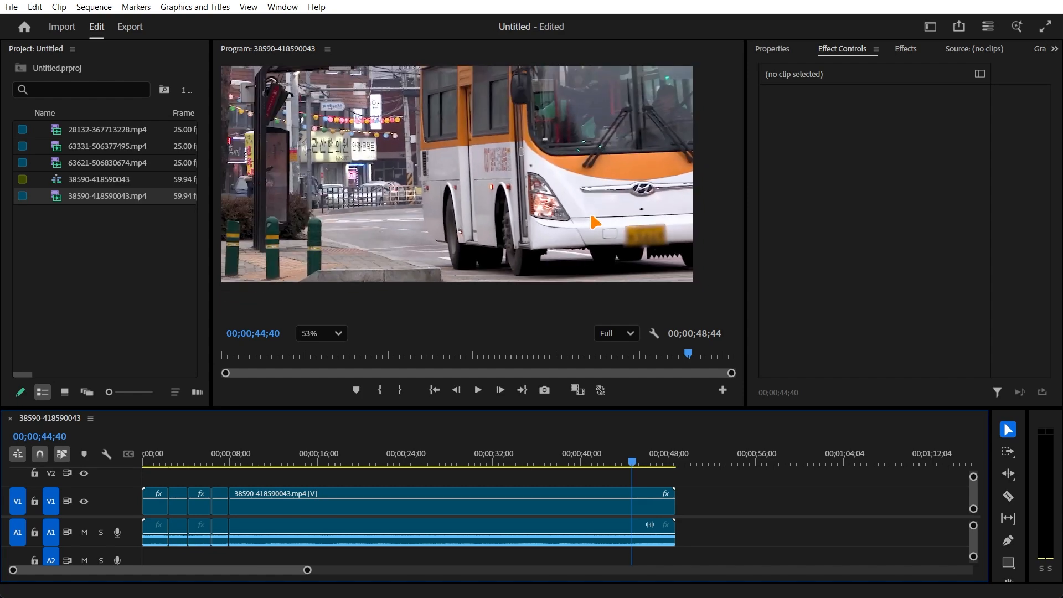
scroll(605, 232, "down", 1)
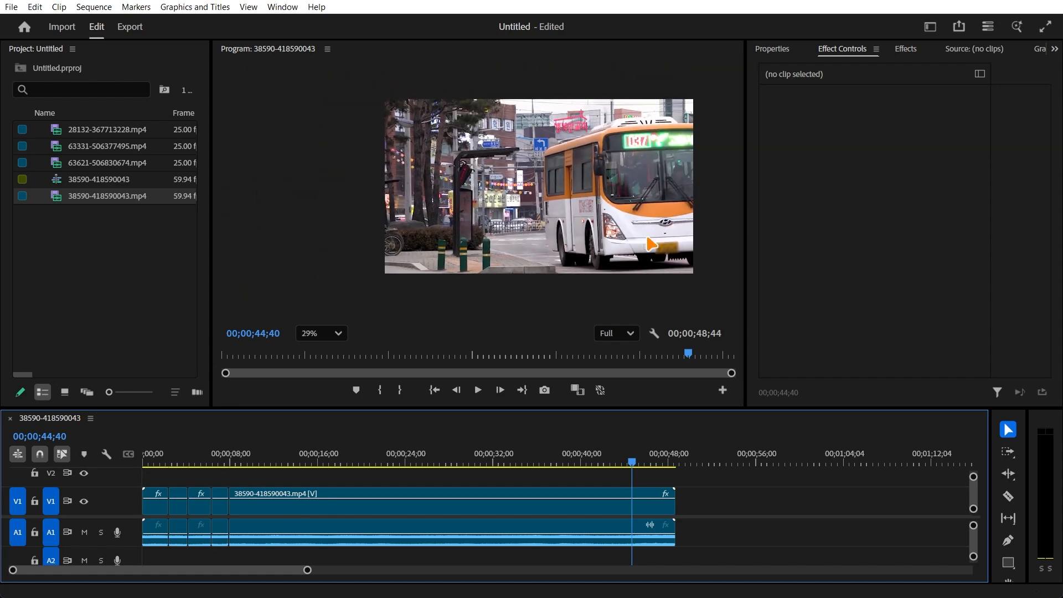
scroll(652, 244, "up", 3)
scroll(652, 244, "down", 3)
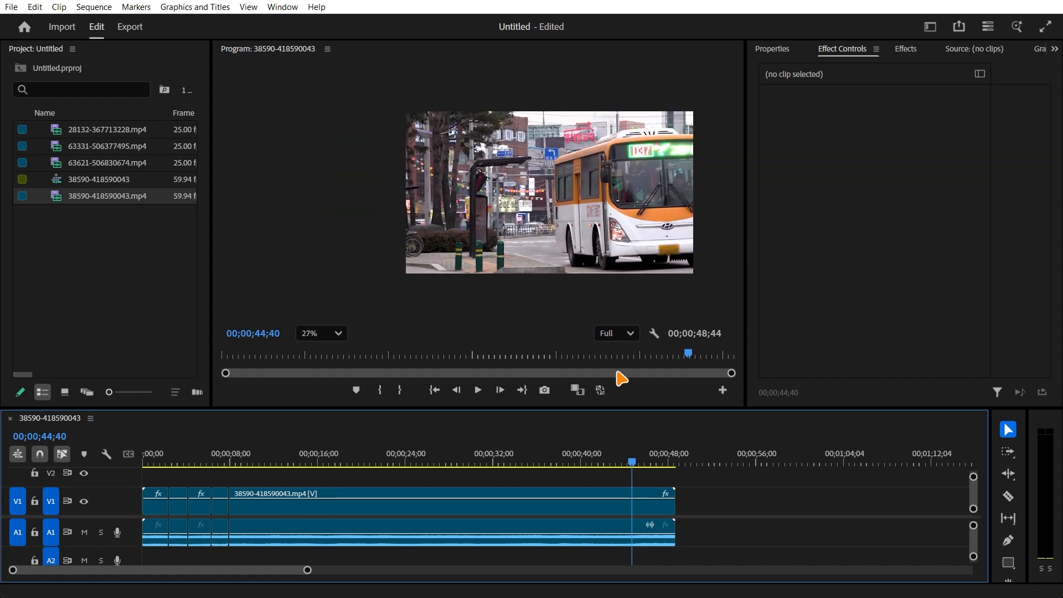
left_click(667, 500)
scroll(843, 323, "down", 3)
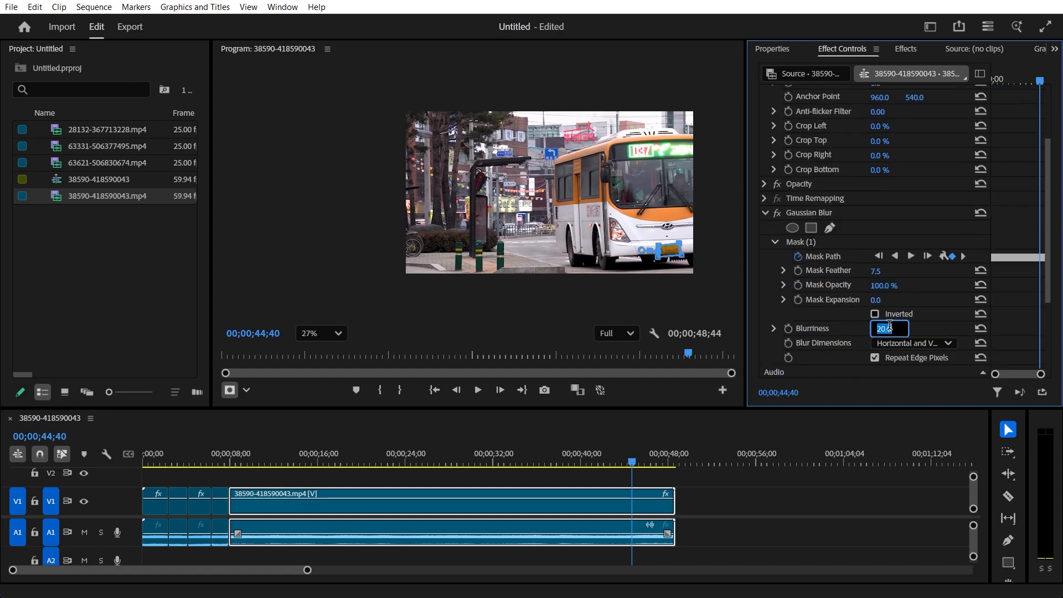
- Deselect the last segment and check the bus plate's blur back to 00;00;23;57, with the whole sequence in view
left_click(655, 480)
left_click_drag(638, 467, 405, 455)
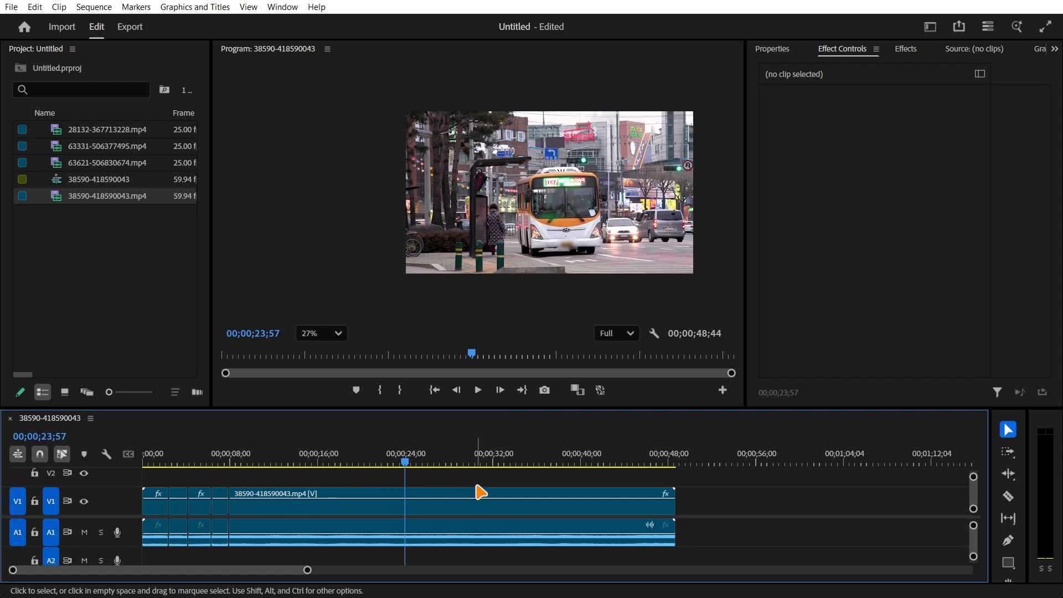
scroll(476, 490, "down", 2)
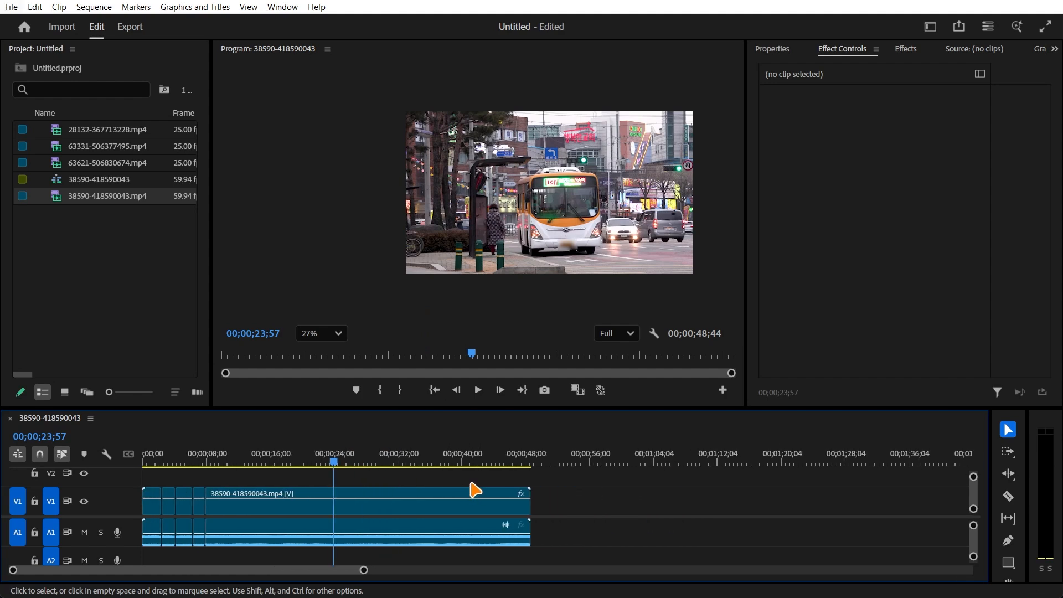
scroll(474, 482, "down", 2)
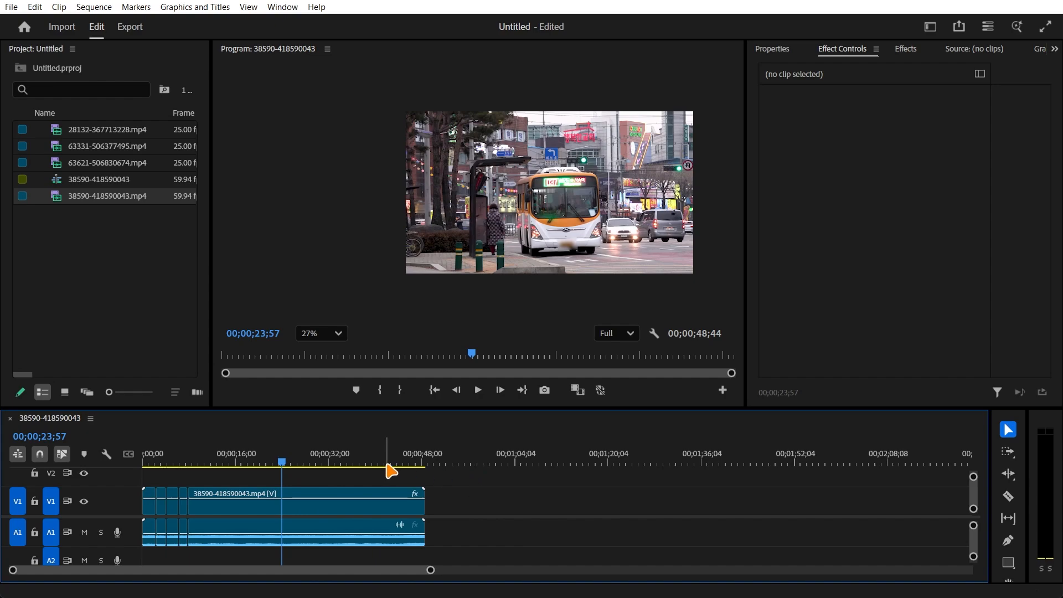